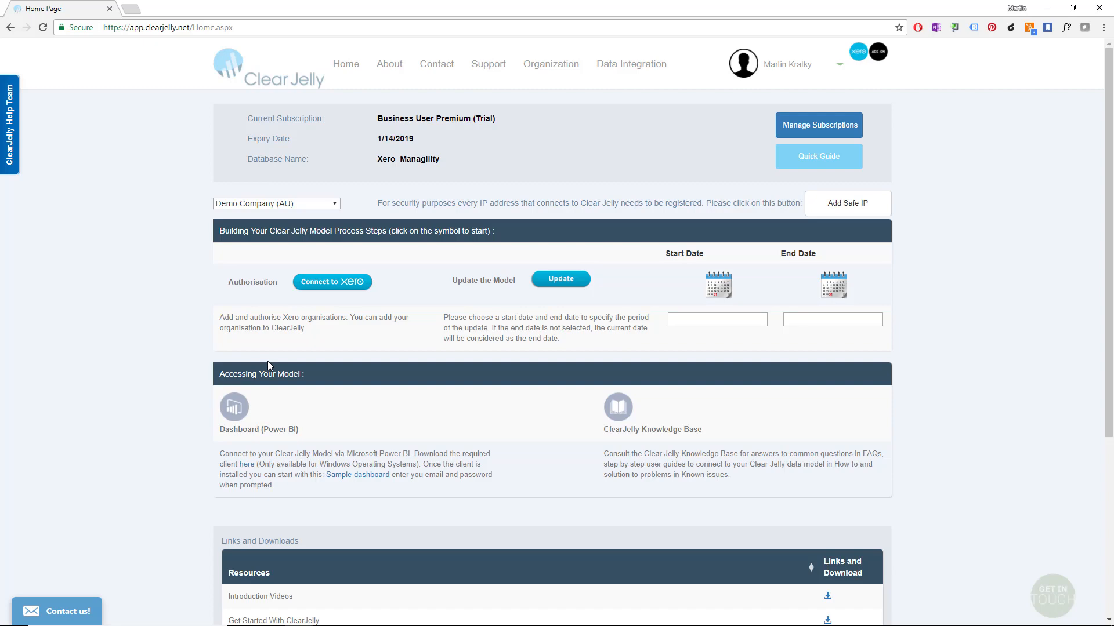
pyautogui.scroll(-4, 267, 361)
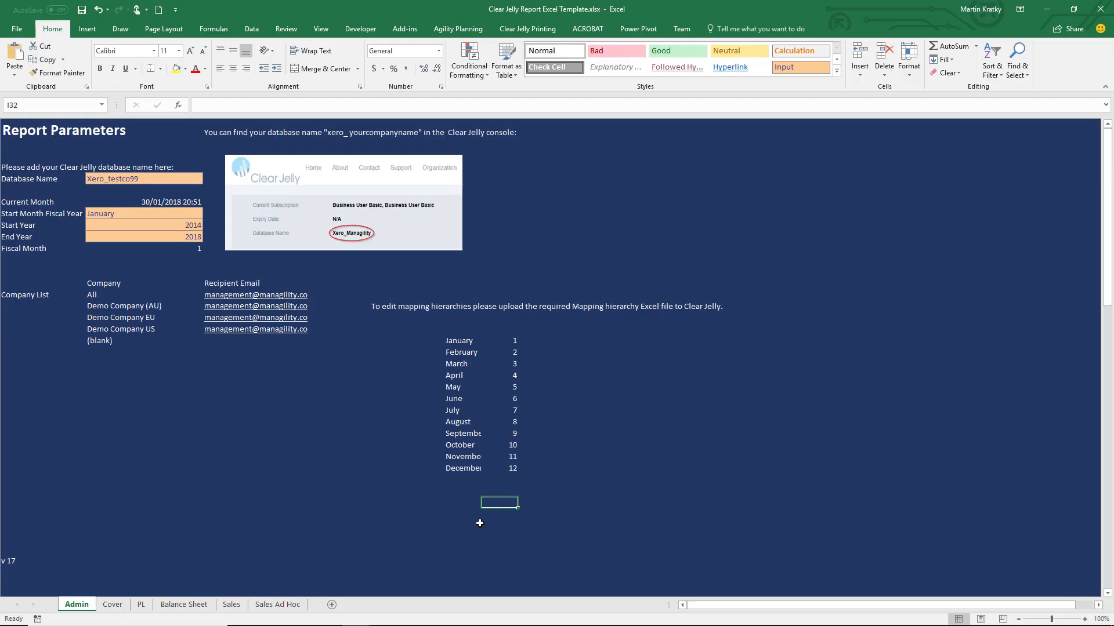
pyautogui.click(348, 504)
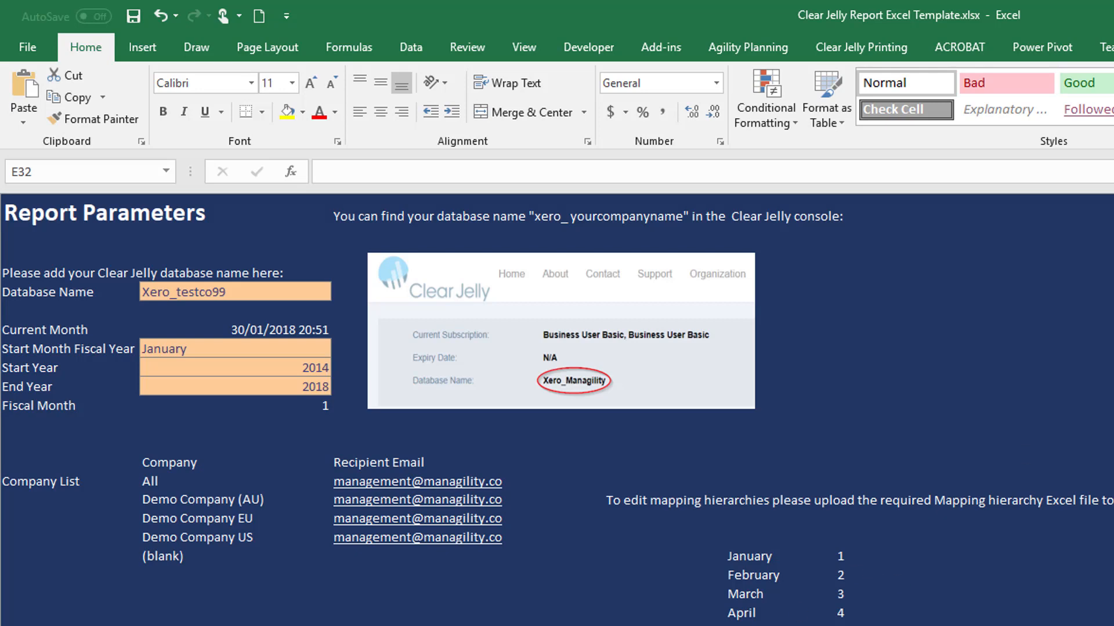
pyautogui.click(1042, 47)
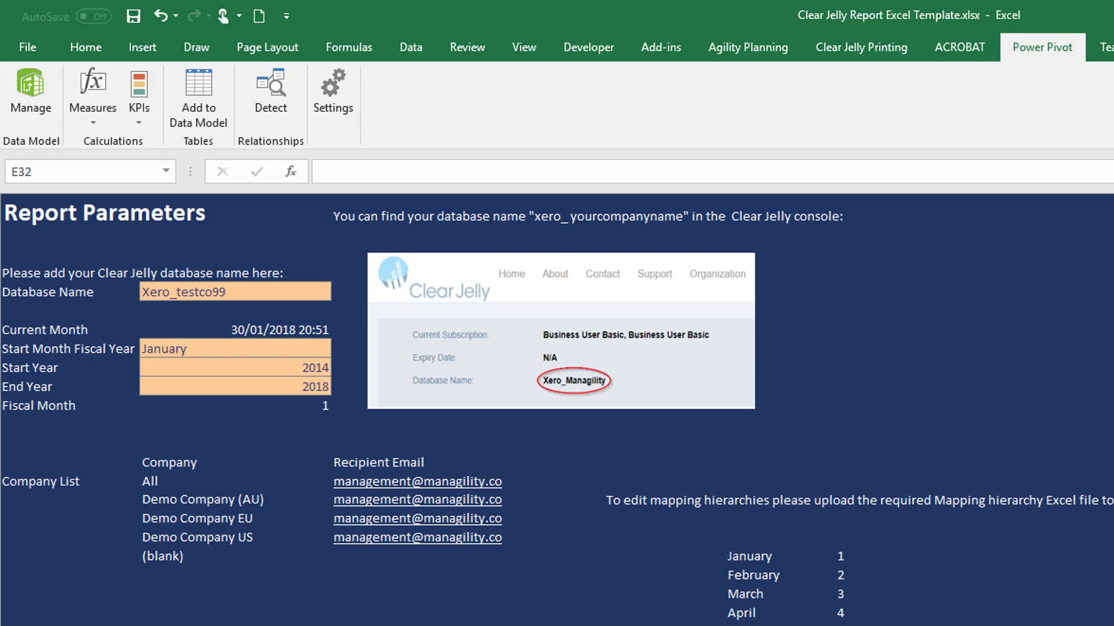
# Set the Database Name parameter on the Admin sheet to Xero_managility, matching the name in the Clear Jelly console.
pyautogui.click(230, 292)
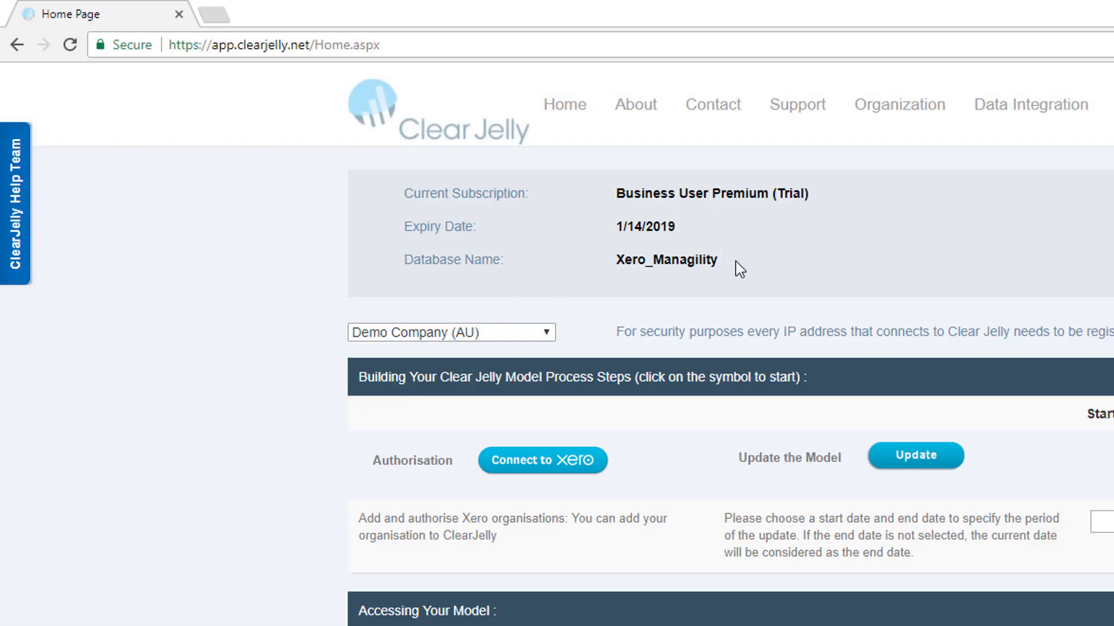
pyautogui.moveTo(735, 262); pyautogui.dragTo(630, 258)
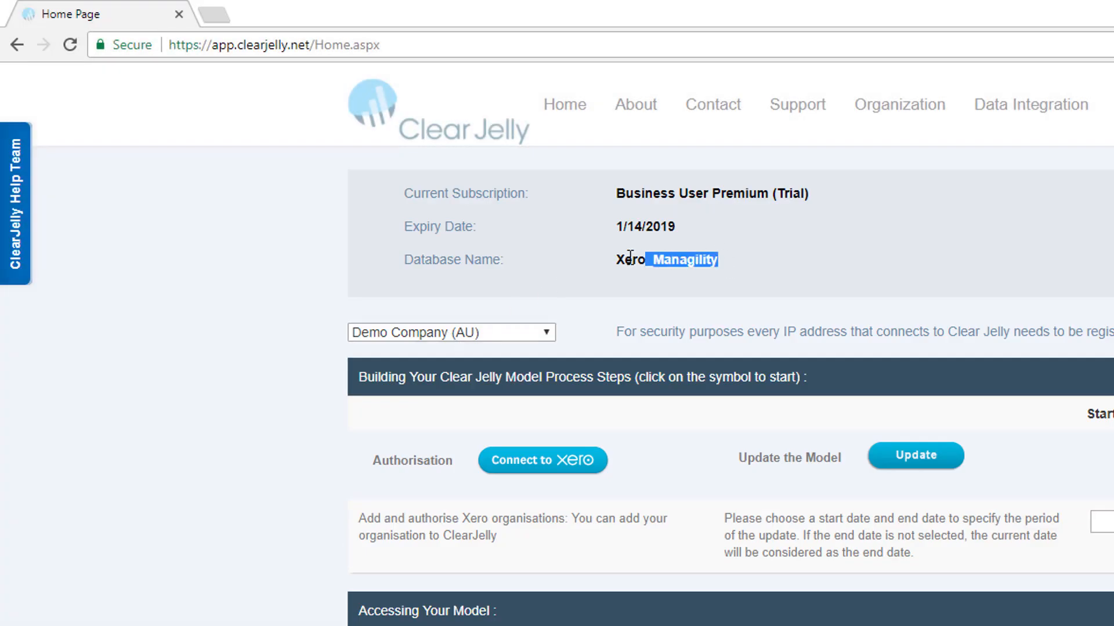
pyautogui.click(658, 297)
pyautogui.hotkey('alt', 'Tab')
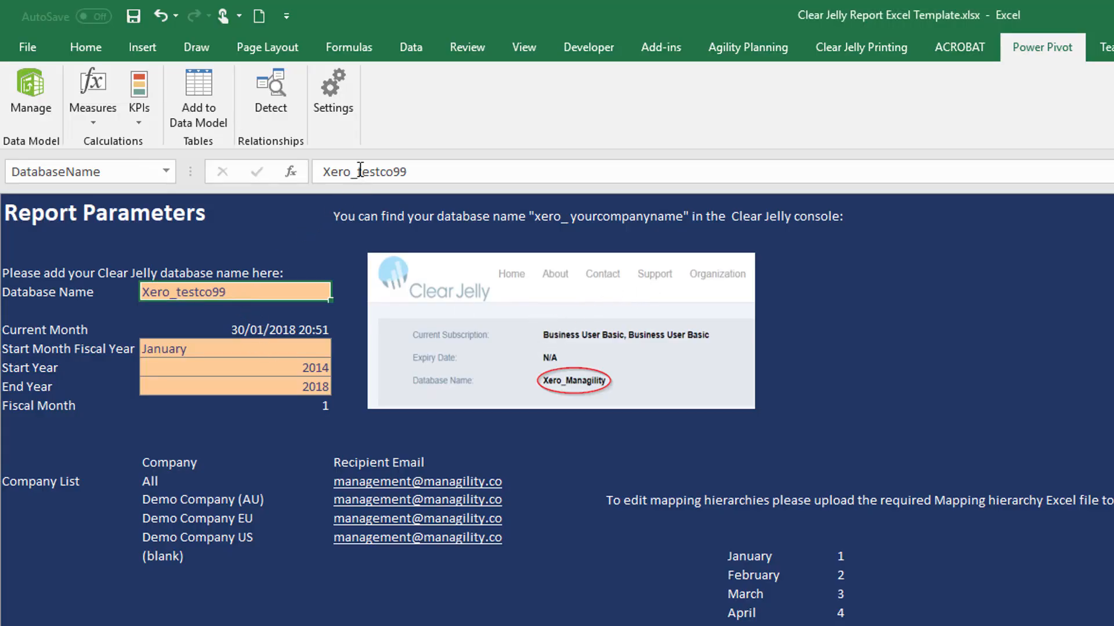
pyautogui.moveTo(357, 172); pyautogui.dragTo(481, 174)
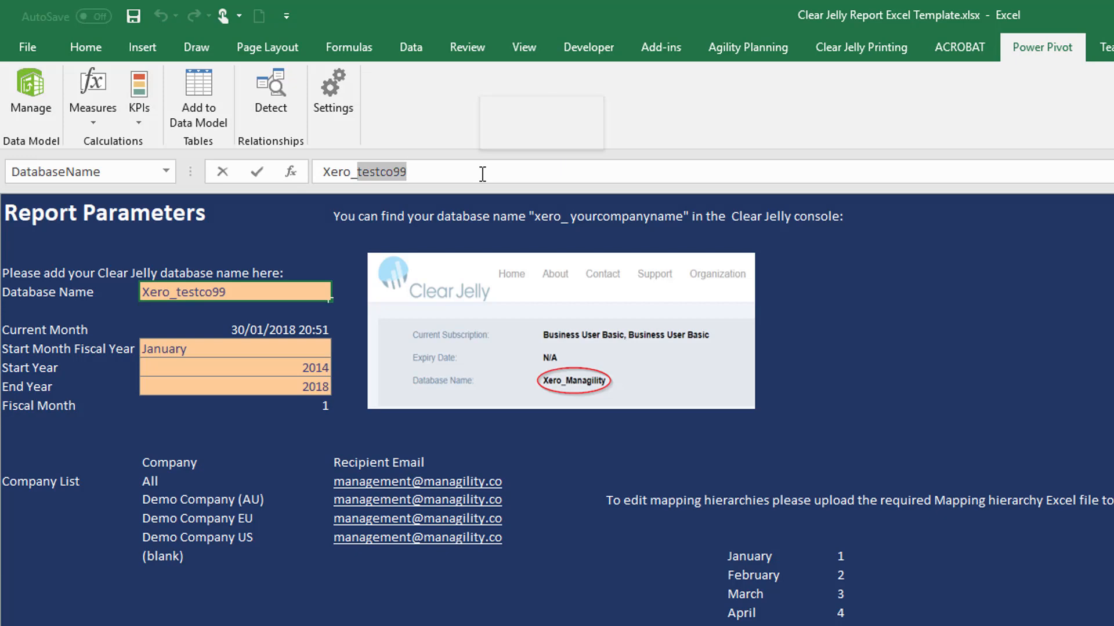
pyautogui.write('manag')
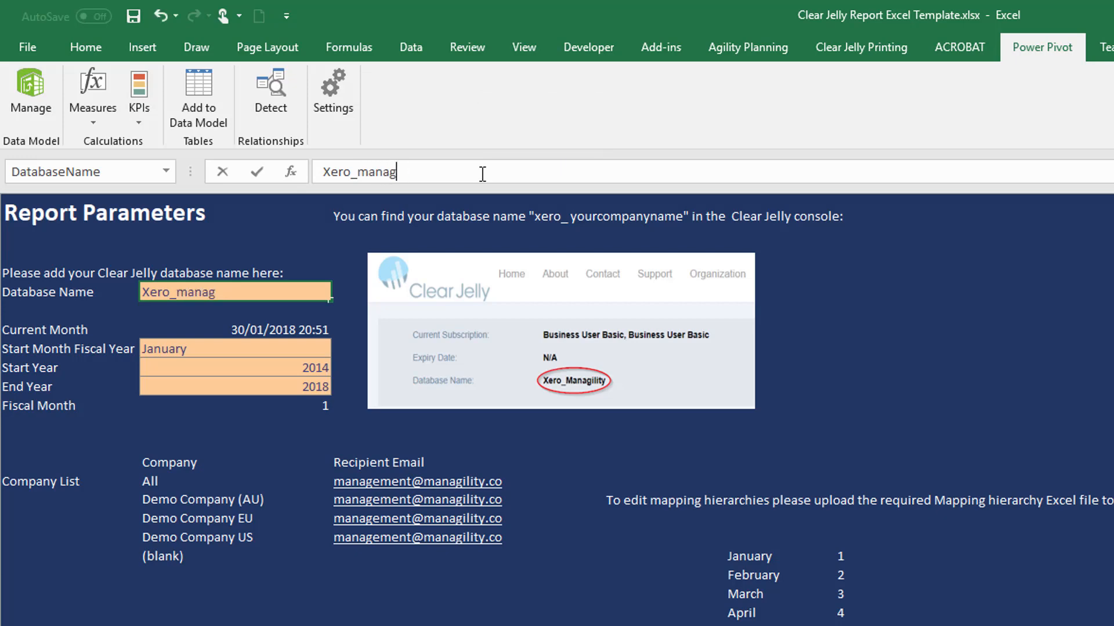
pyautogui.write('ility')
pyautogui.press('Return')
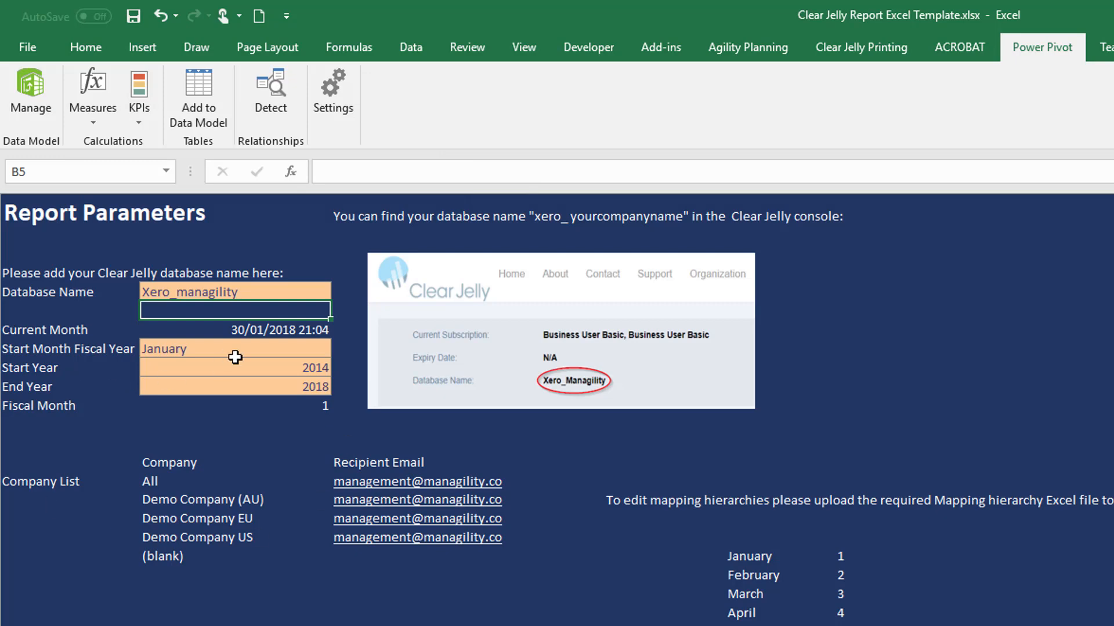
# View the Cover sheet and select an account row label in the PivotTable on the PL sheet.
pyautogui.click(406, 51)
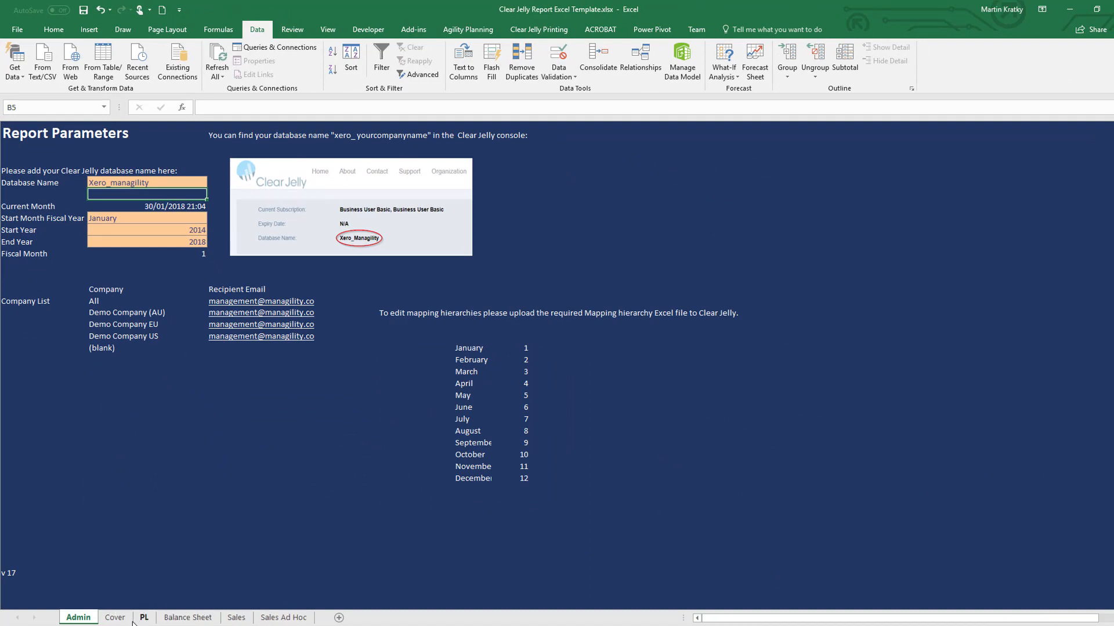
pyautogui.click(115, 618)
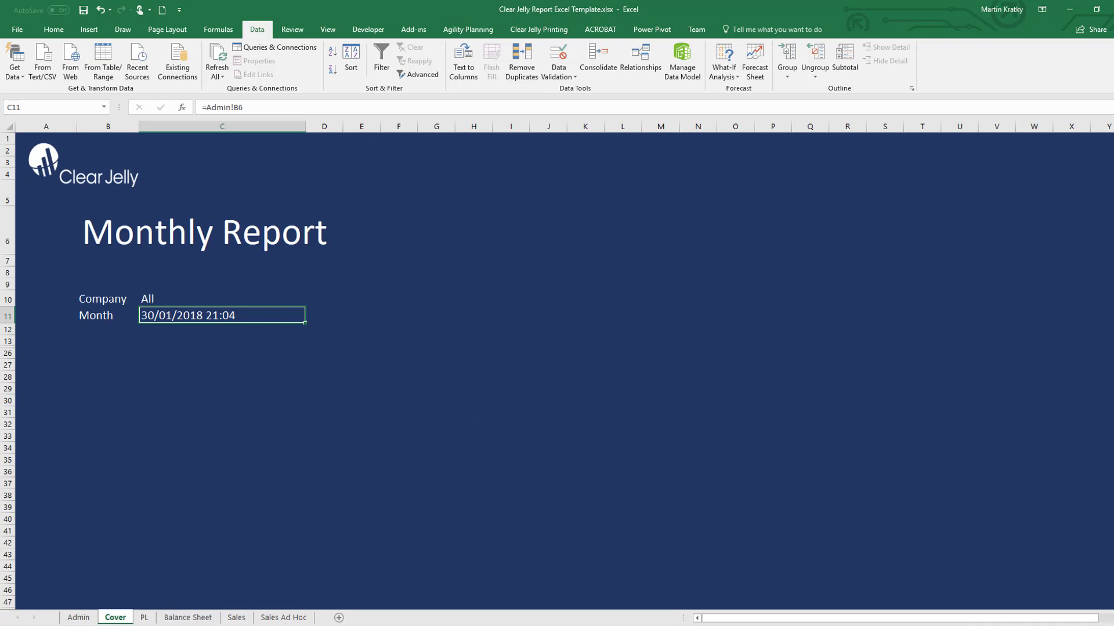
pyautogui.click(143, 618)
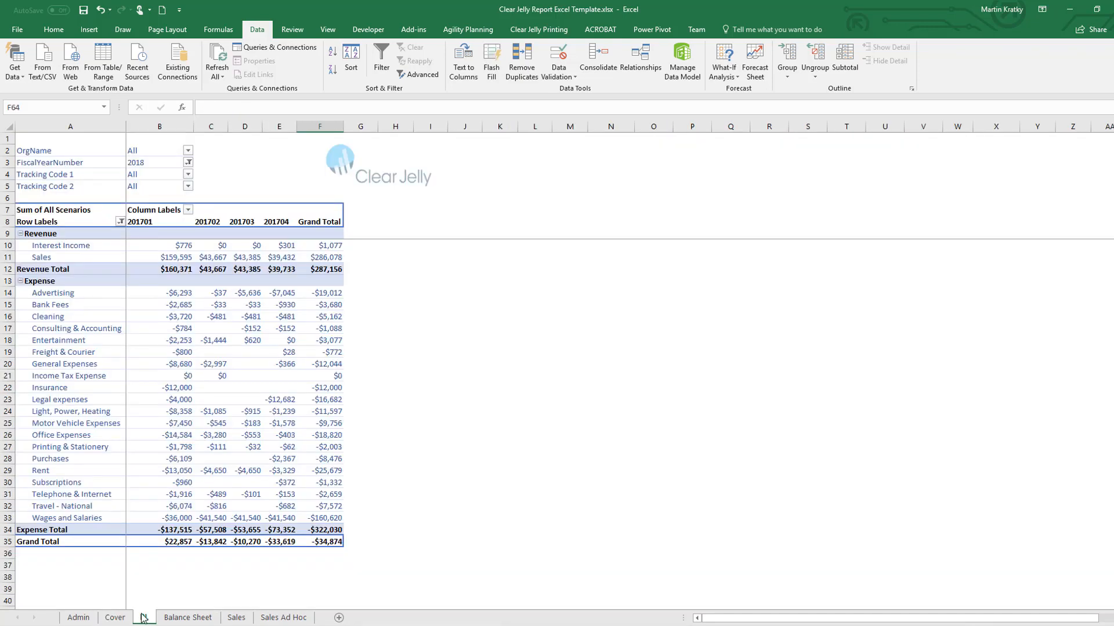
pyautogui.click(64, 447)
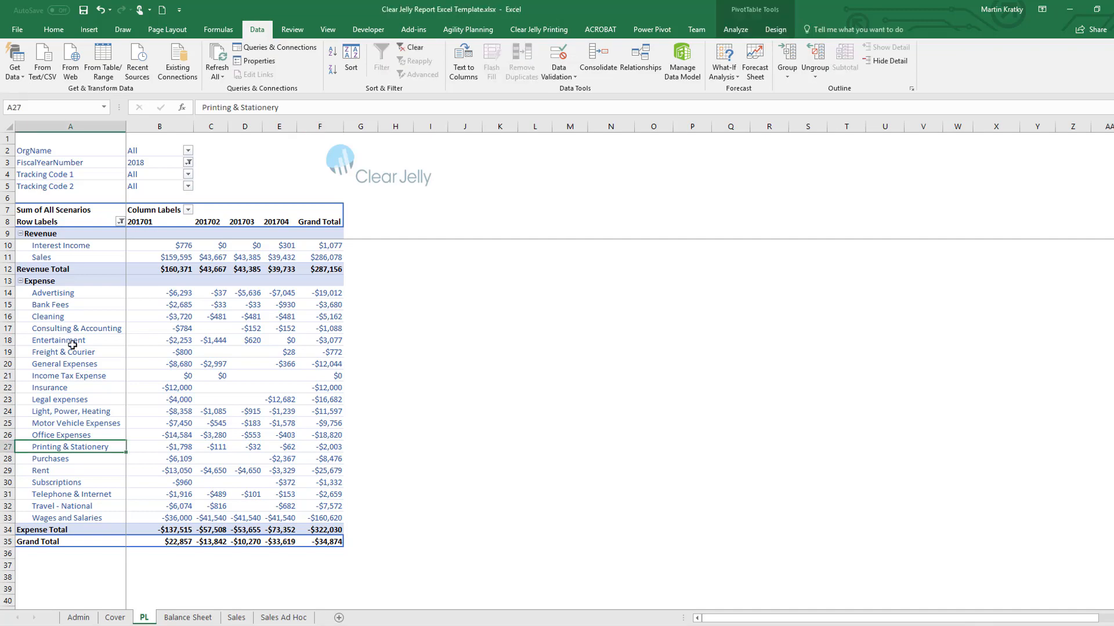
pyautogui.click(69, 341)
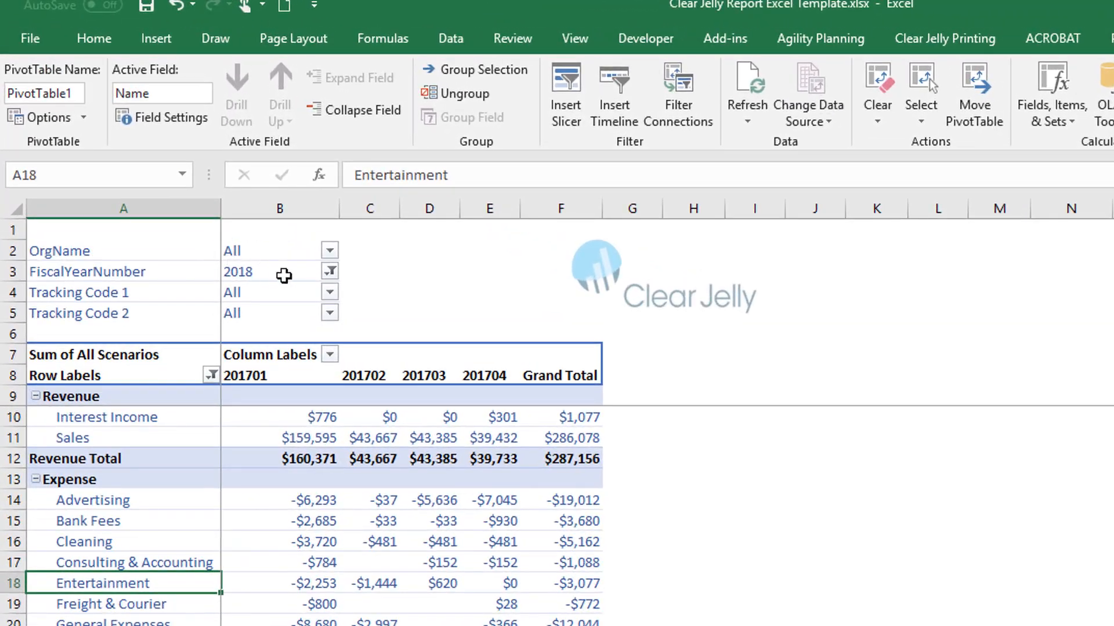
pyautogui.click(330, 252)
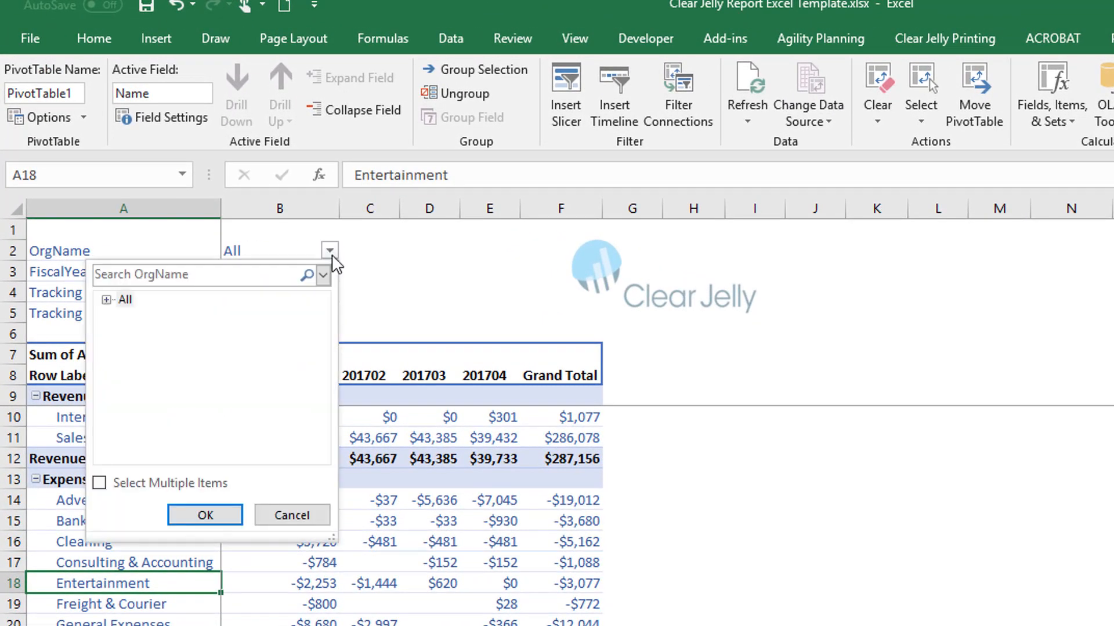
pyautogui.click(106, 299)
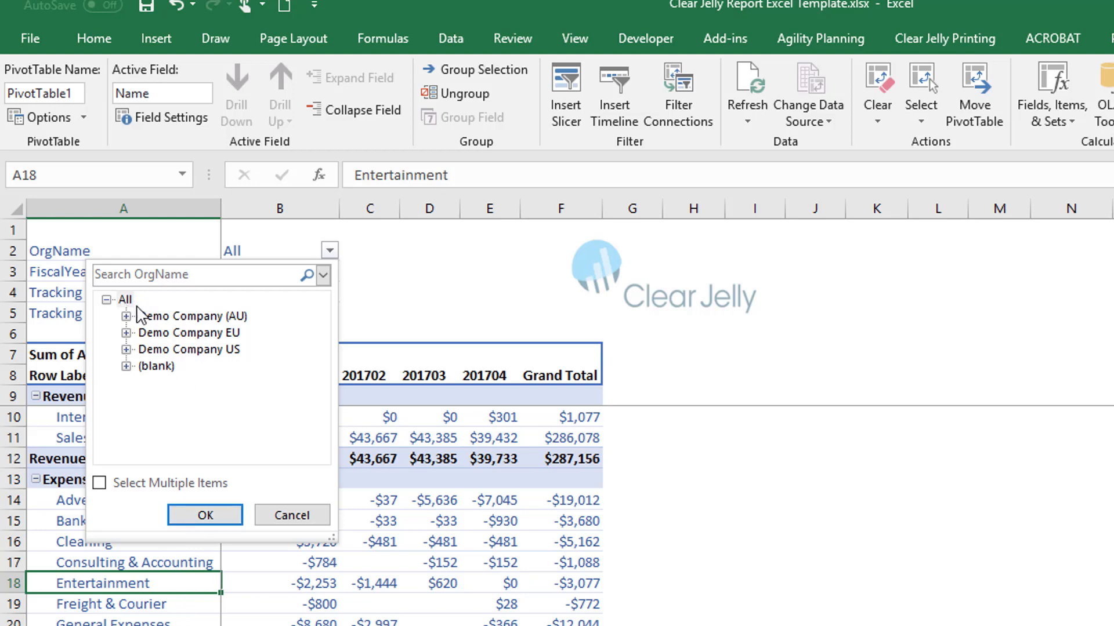
pyautogui.click(401, 514)
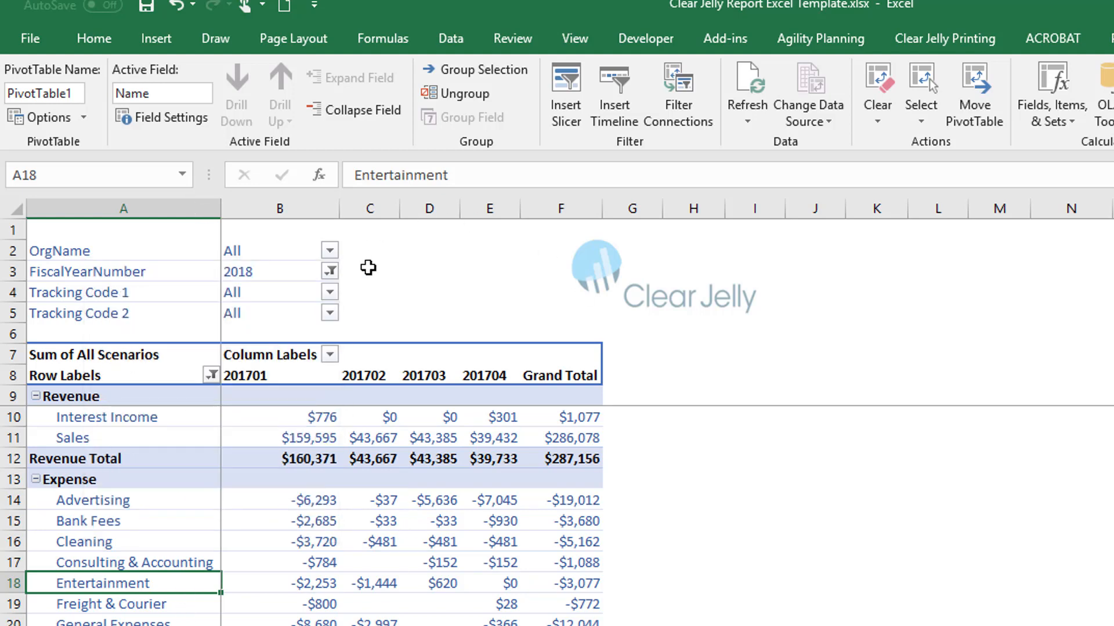
# Filter the PL PivotTable's OrgName field to Demo Company (AU).
pyautogui.click(330, 251)
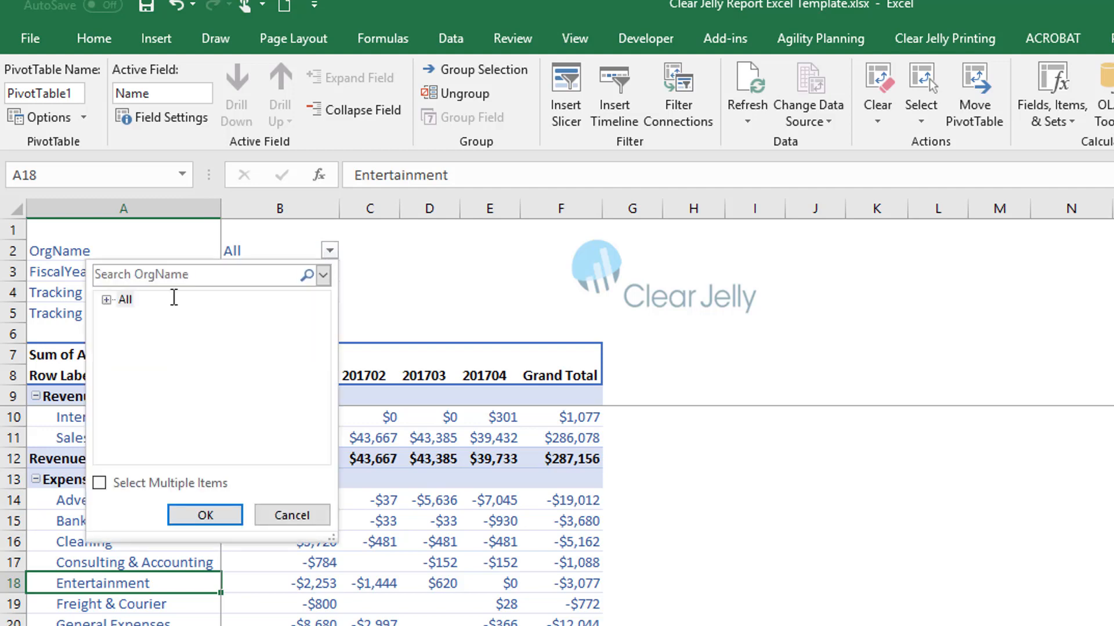
pyautogui.click(107, 299)
pyautogui.click(185, 316)
pyautogui.click(206, 515)
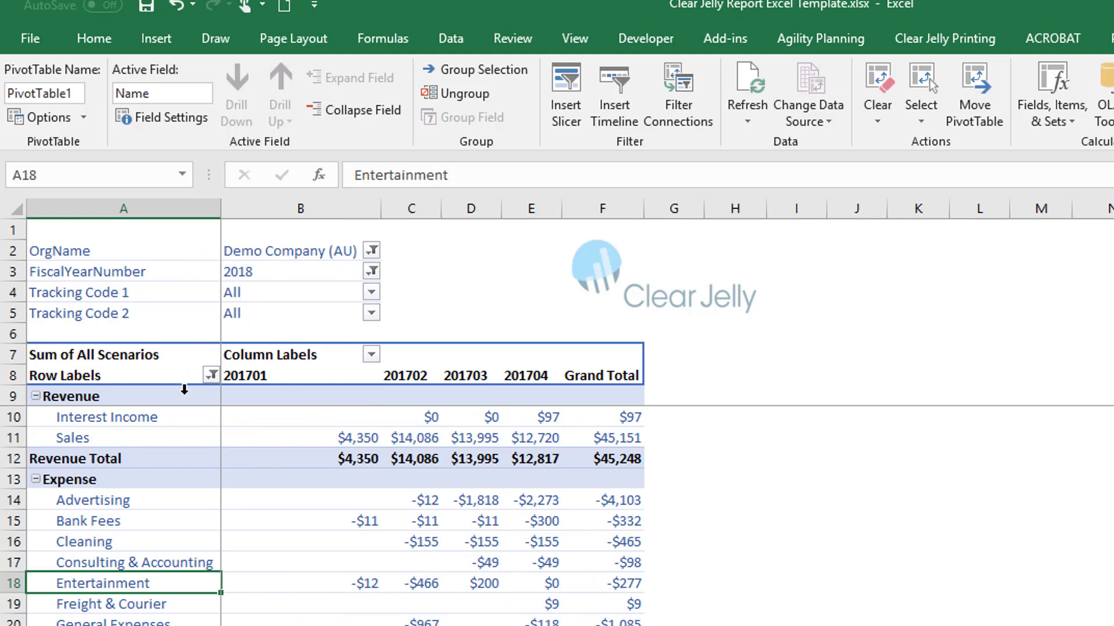
# Exclude Expense from the row labels' Class field so that only Revenue is included.
pyautogui.click(215, 376)
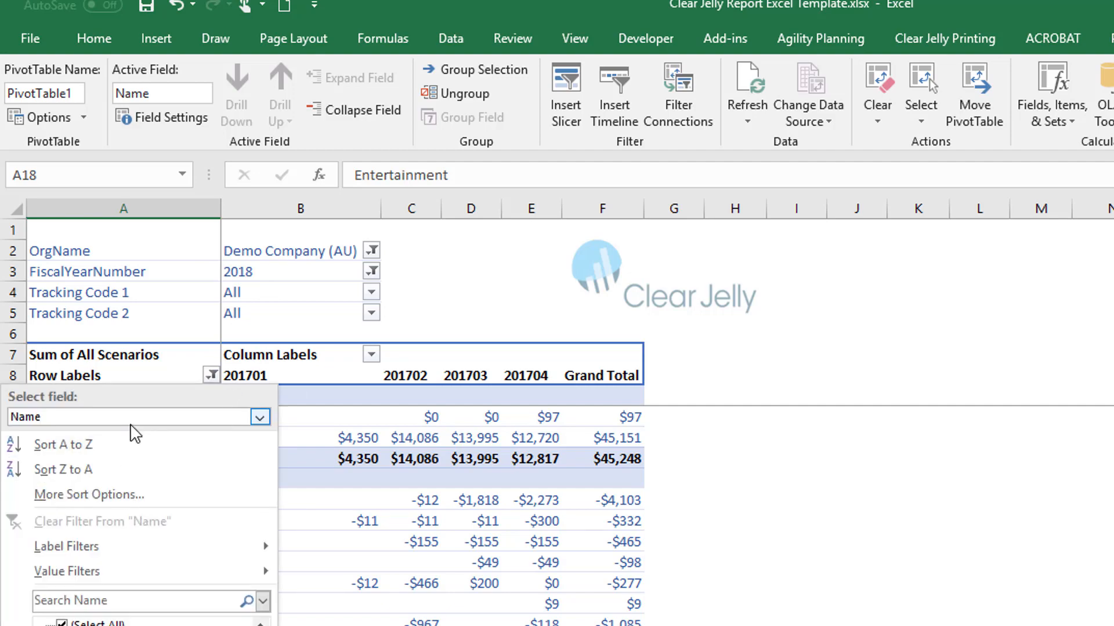
pyautogui.click(131, 418)
pyautogui.click(35, 438)
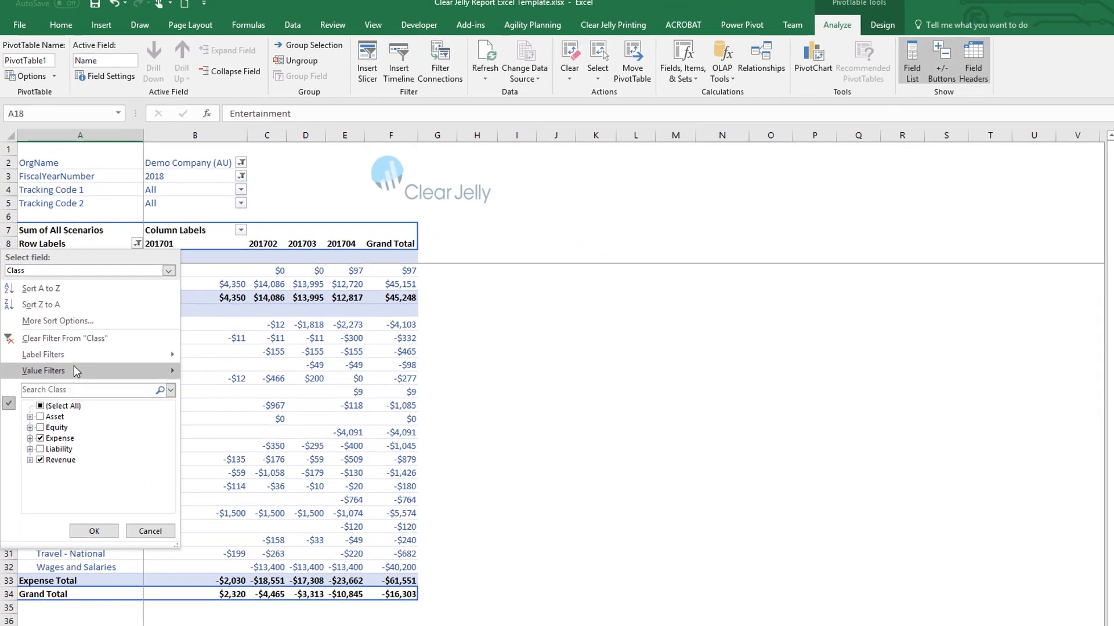
pyautogui.click(40, 437)
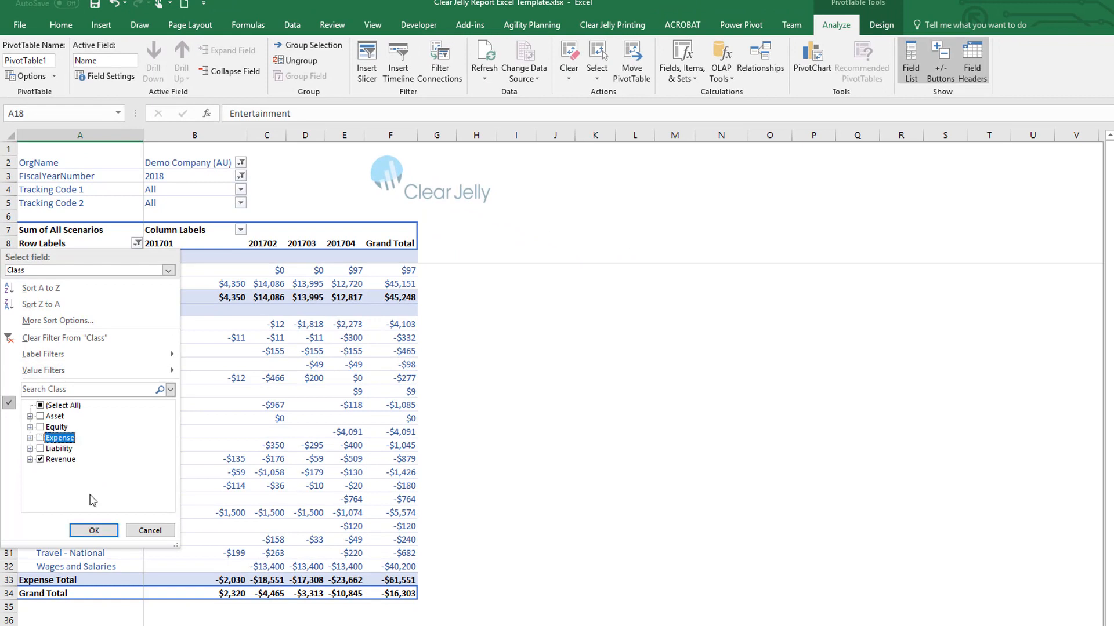
pyautogui.click(94, 531)
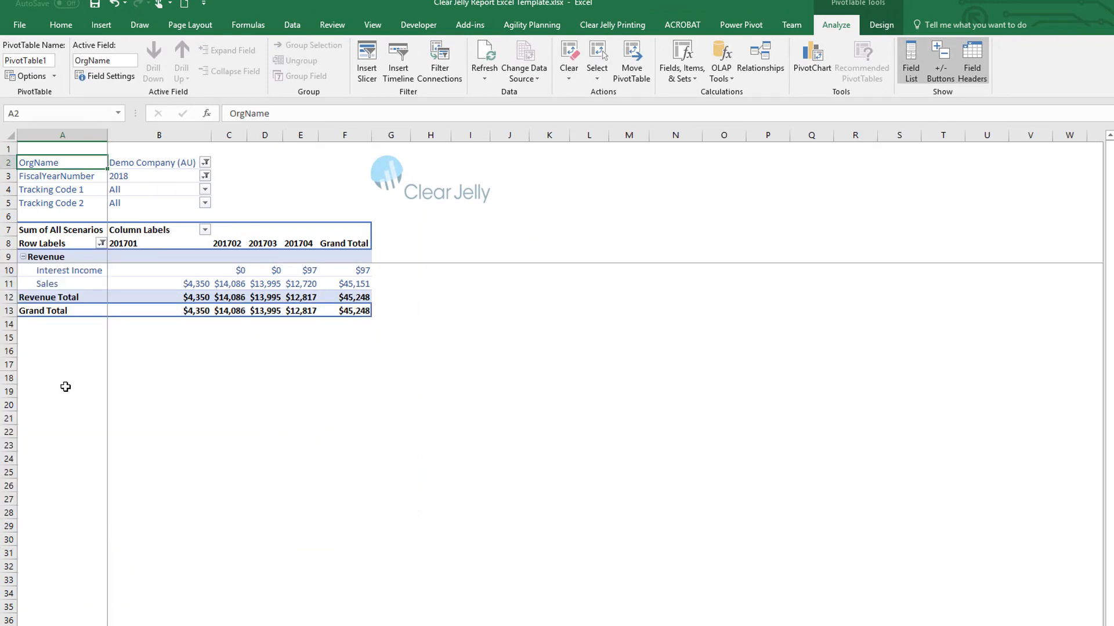
# Filter the YearMonth column labels to include 201701, 201702 and 201703.
pyautogui.click(205, 231)
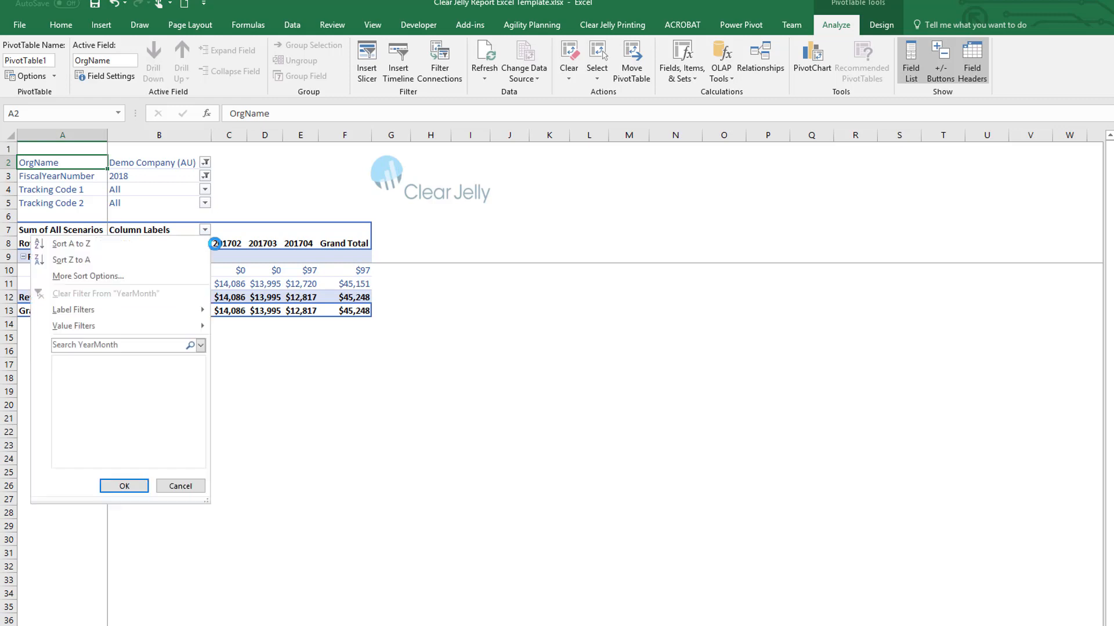
pyautogui.click(70, 361)
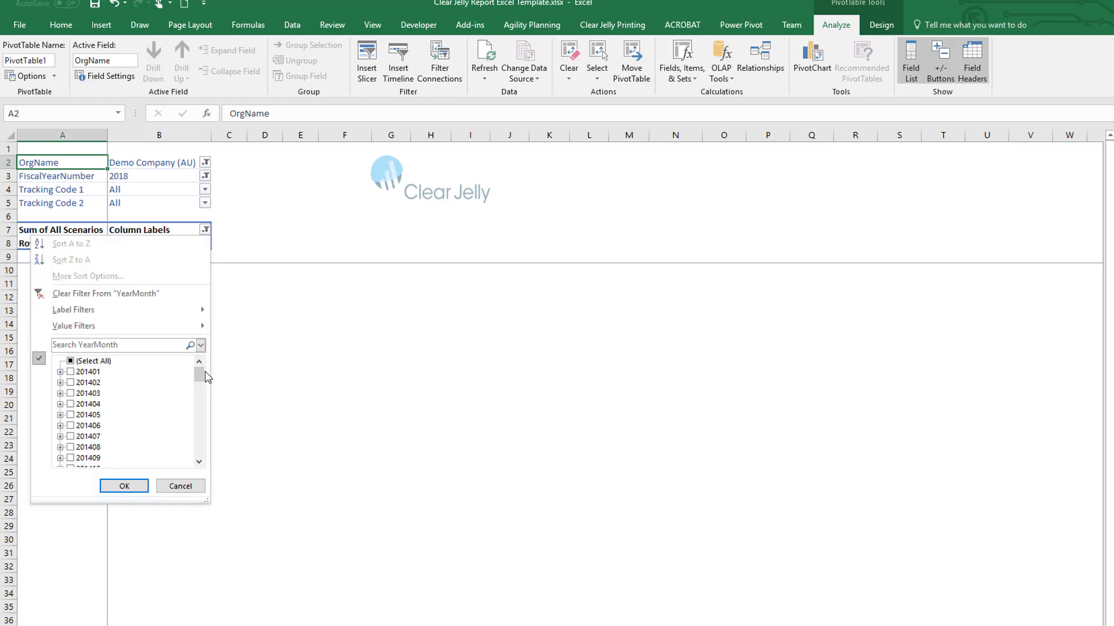
pyautogui.moveTo(199, 375); pyautogui.dragTo(200, 426)
pyautogui.click(71, 393)
pyautogui.click(71, 404)
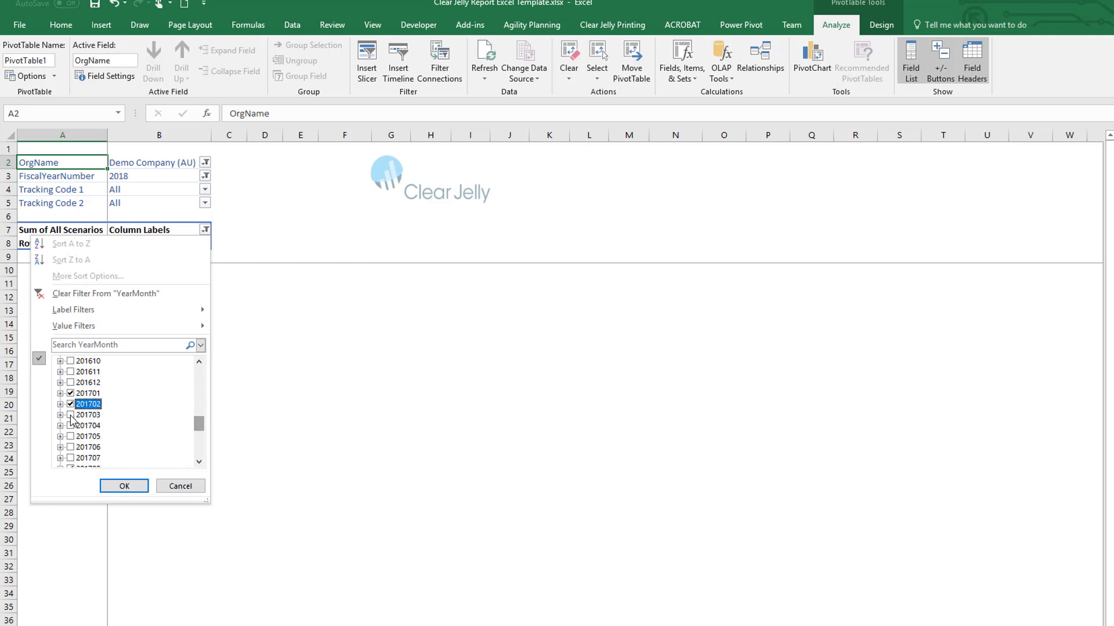
pyautogui.click(123, 486)
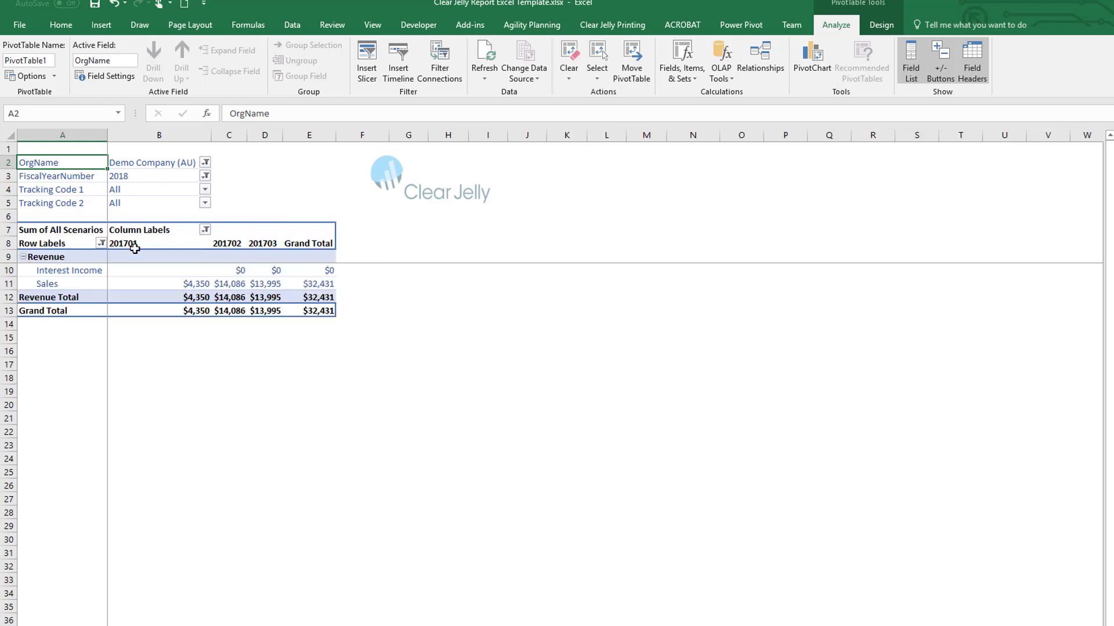
# Set the PivotTable's display options to show items with no data on both rows and columns.
pyautogui.moveTo(196, 245); pyautogui.dragTo(268, 284)
pyautogui.click(290, 356)
pyautogui.click(271, 300)
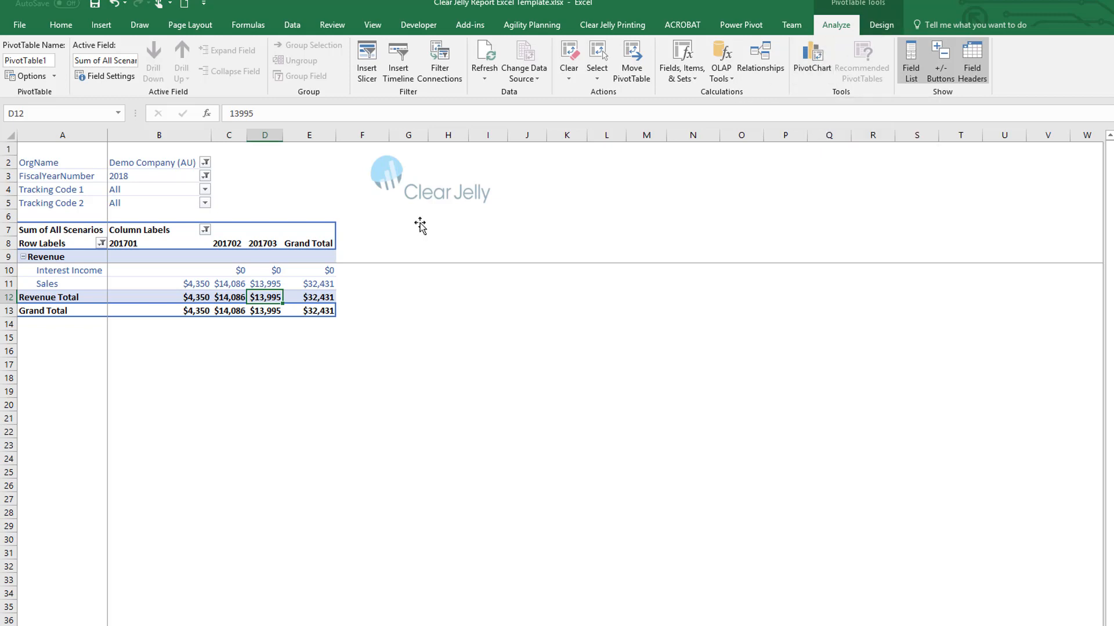
pyautogui.click(45, 80)
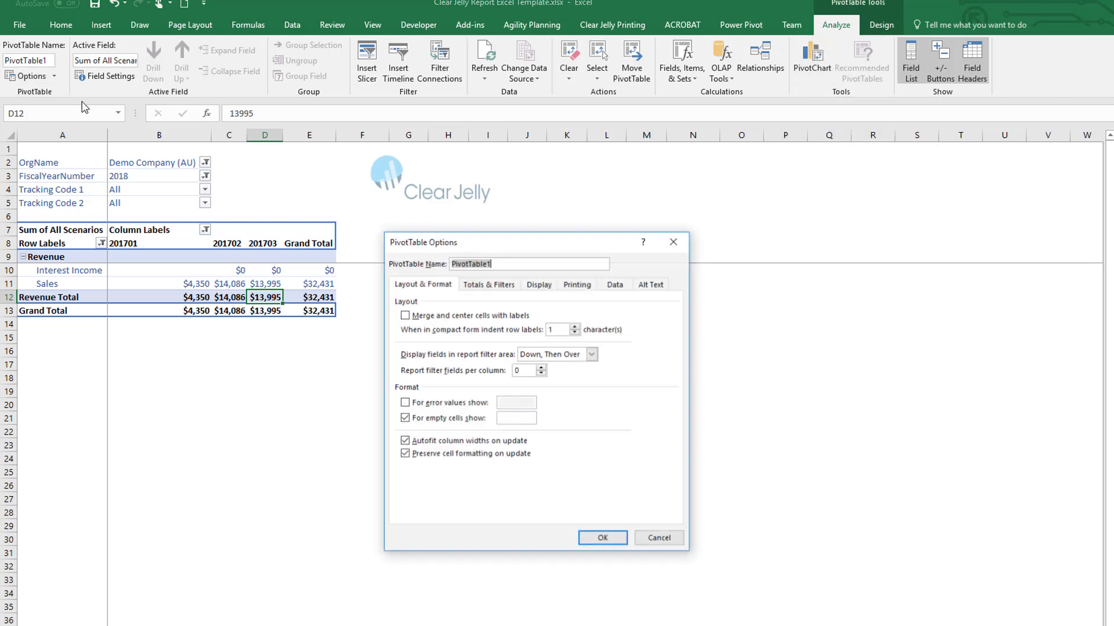
pyautogui.click(537, 287)
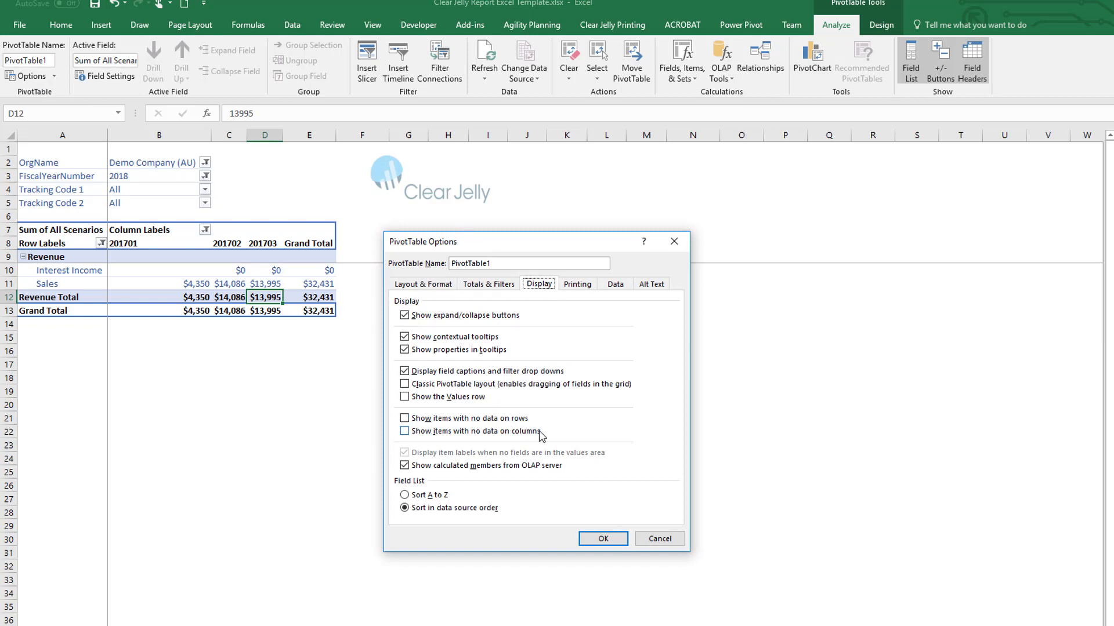
pyautogui.click(406, 419)
pyautogui.click(404, 431)
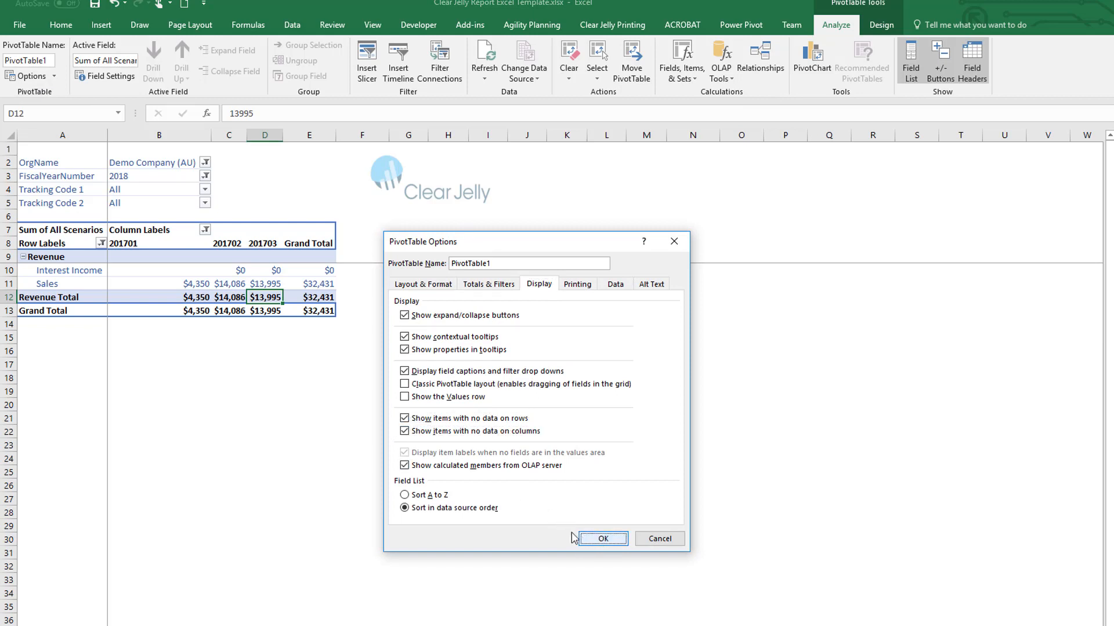
pyautogui.click(602, 538)
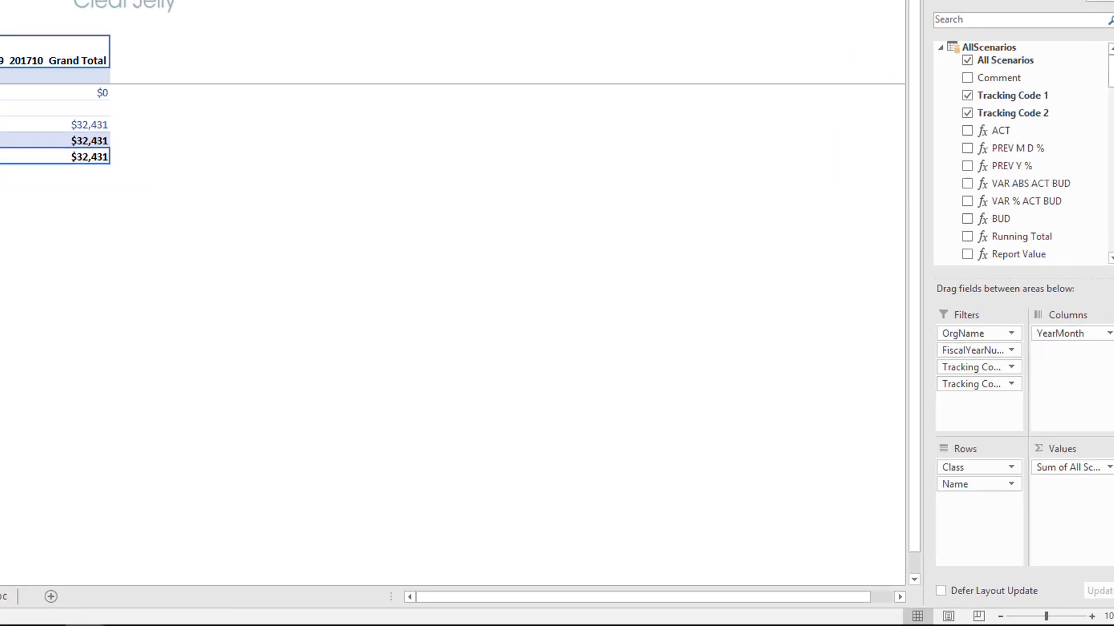
# Move the OrgName field from the PivotTable's filters to its rows, placed above Class.
pyautogui.moveTo(1005, 411); pyautogui.dragTo(1023, 516)
pyautogui.moveTo(919, 390); pyautogui.dragTo(910, 368)
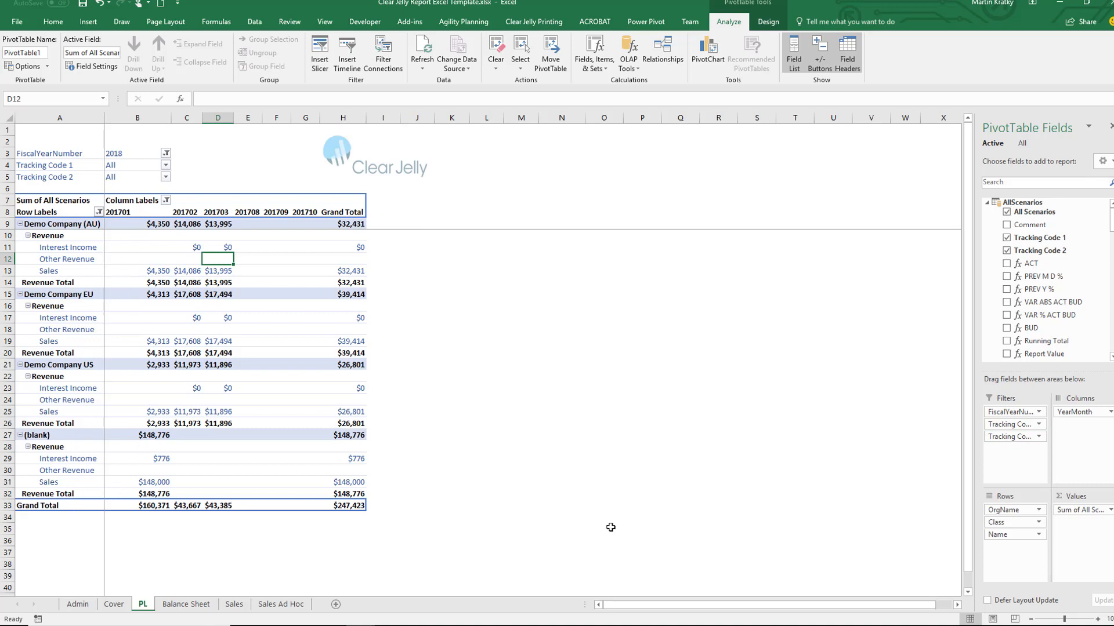
# Filter the OrgName row labels to include only Demo Company EU and Demo Company US.
pyautogui.click(99, 212)
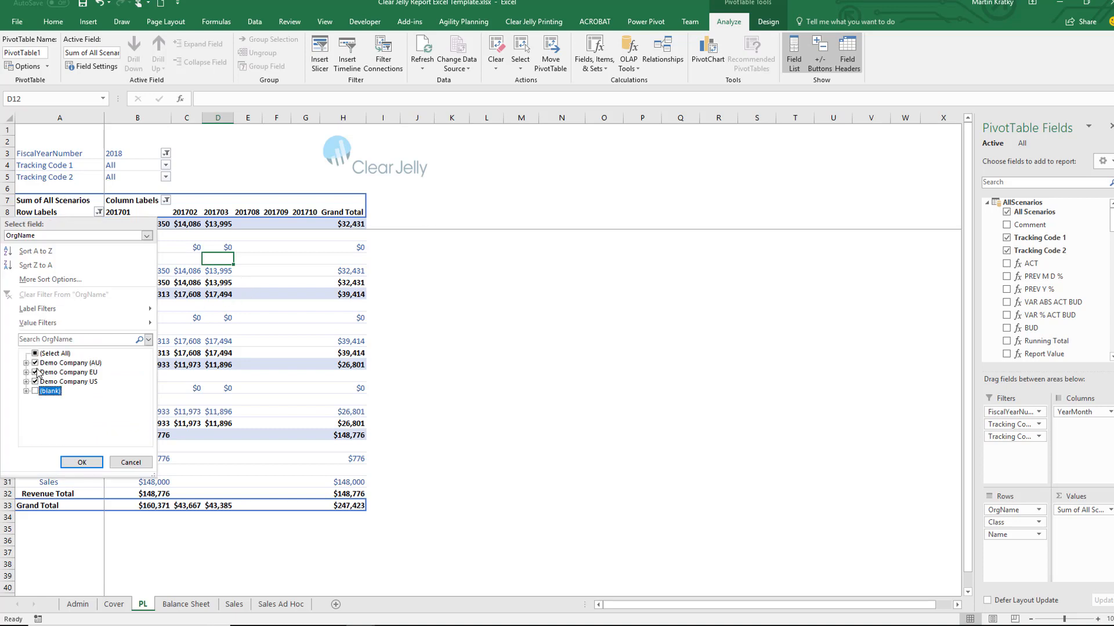
pyautogui.click(35, 372)
pyautogui.click(36, 381)
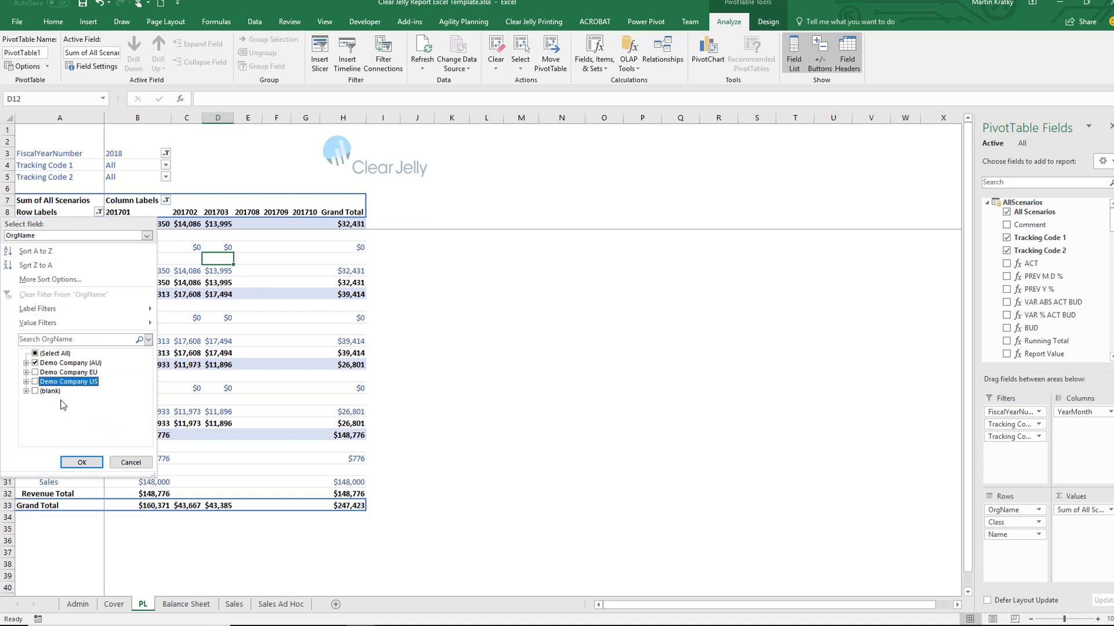
pyautogui.click(35, 381)
pyautogui.click(34, 362)
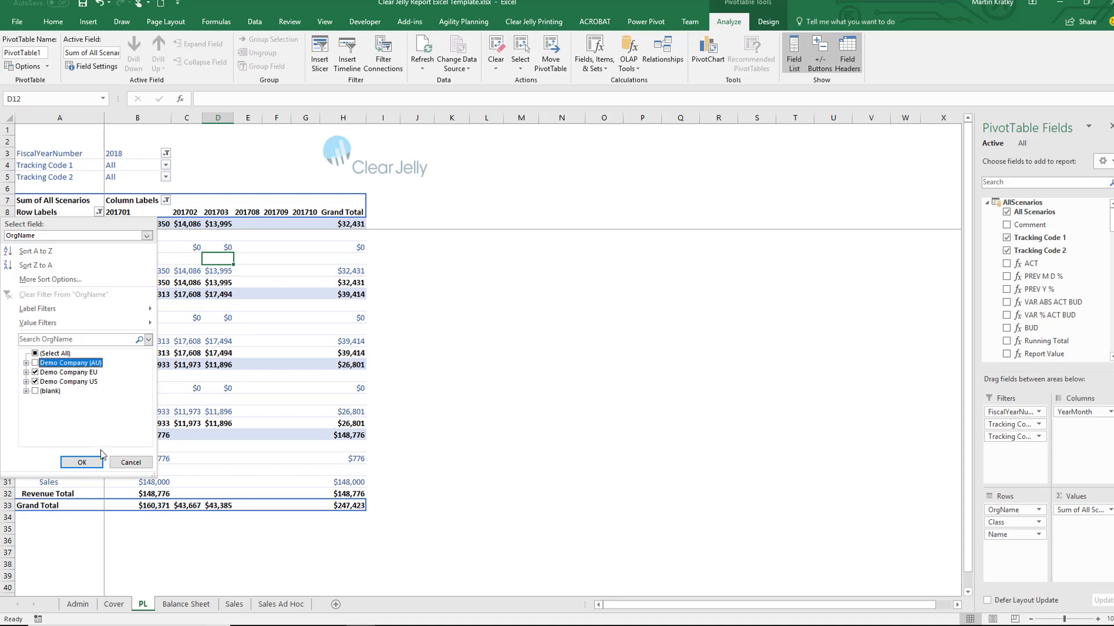
pyautogui.click(82, 463)
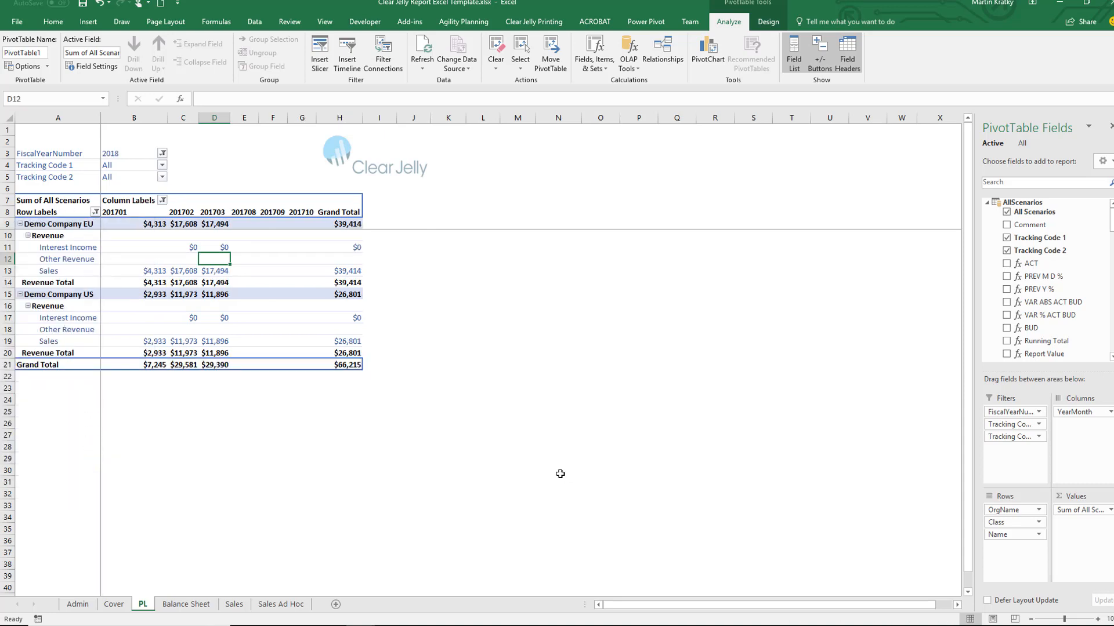
# Add the Type field from the ChartOfAccounts table to the PivotTable's rows, placed between Class and Name.
pyautogui.click(987, 202)
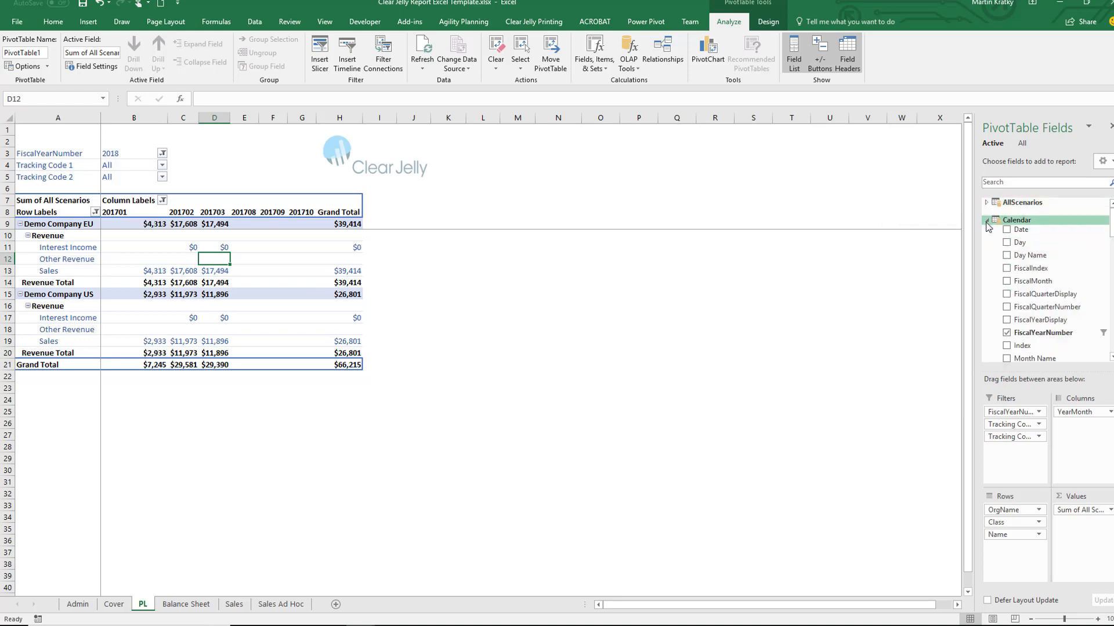
pyautogui.click(986, 220)
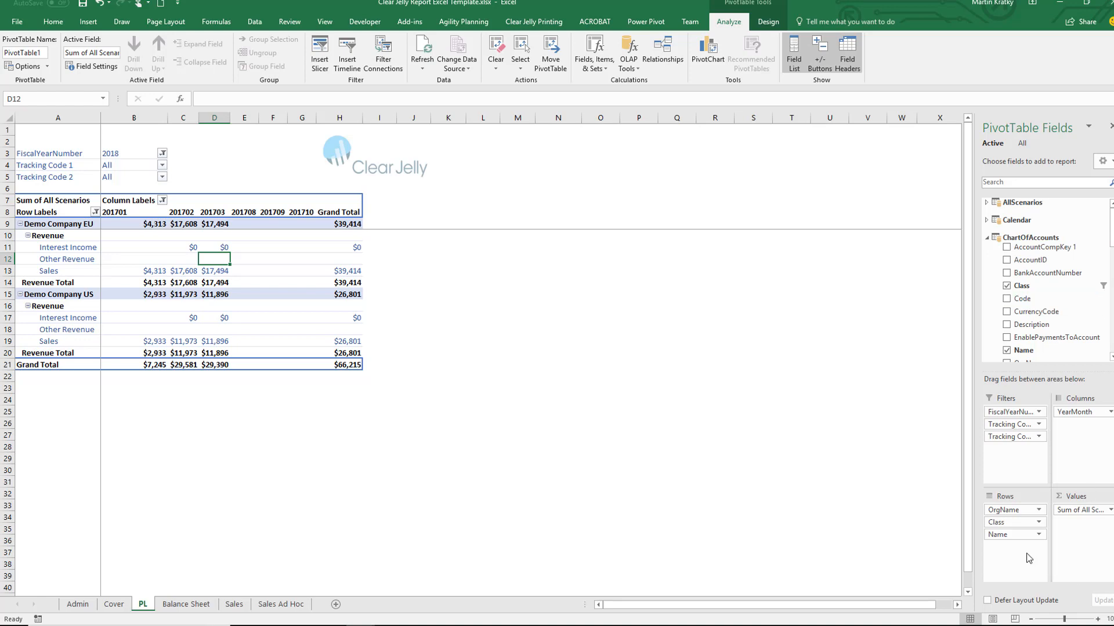
pyautogui.scroll(-5, 1028, 305)
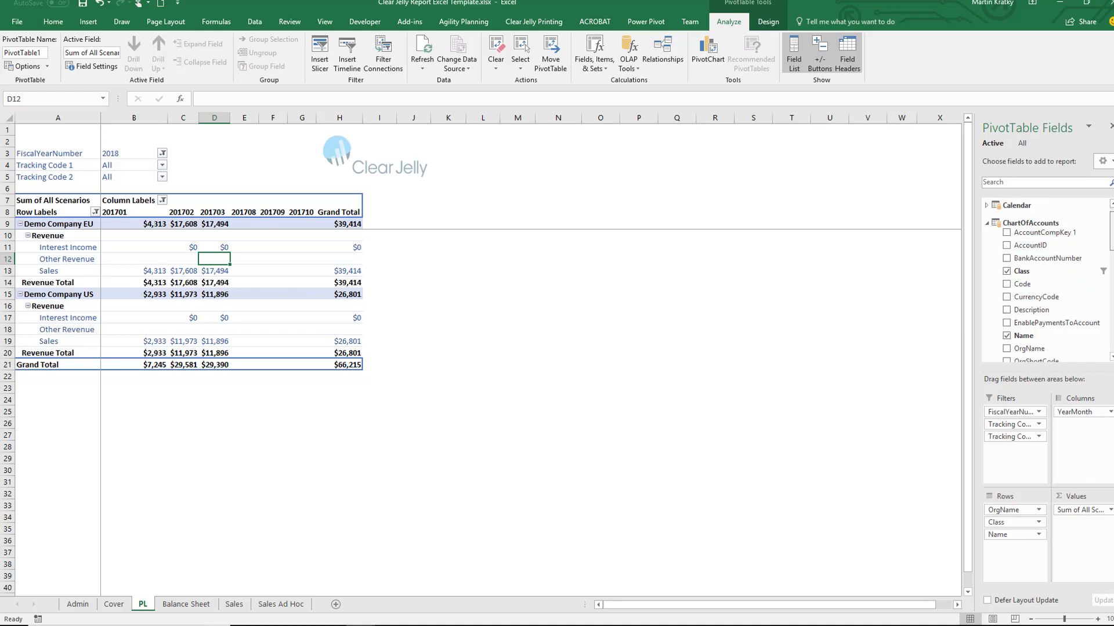
pyautogui.moveTo(1028, 305); pyautogui.dragTo(1010, 529)
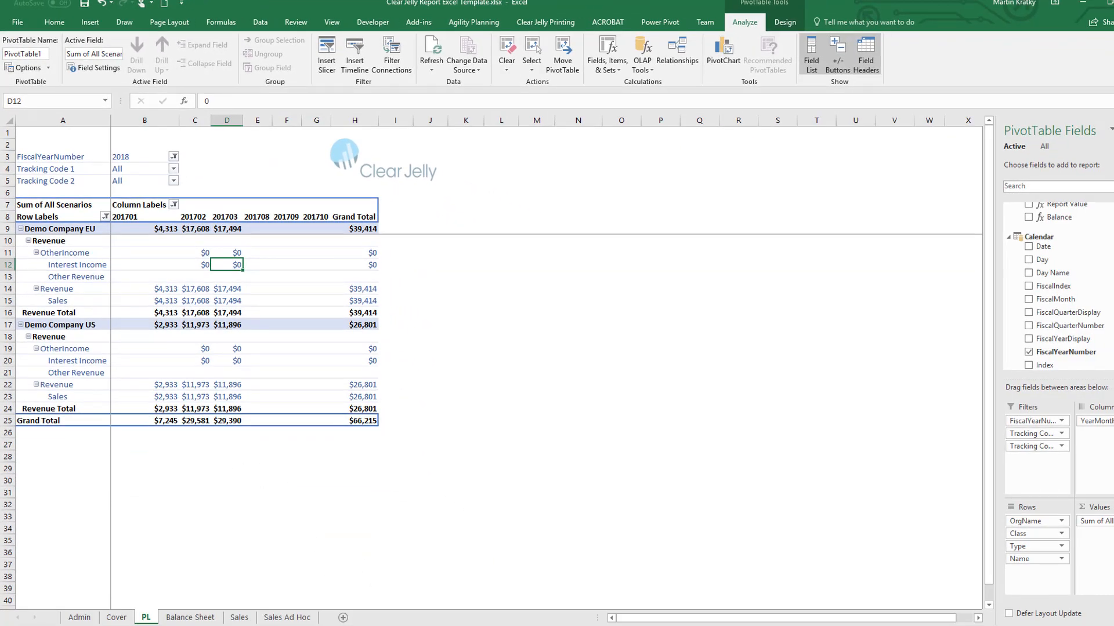
# Check the report parameters on the Admin sheet and return to the PL report.
pyautogui.click(339, 298)
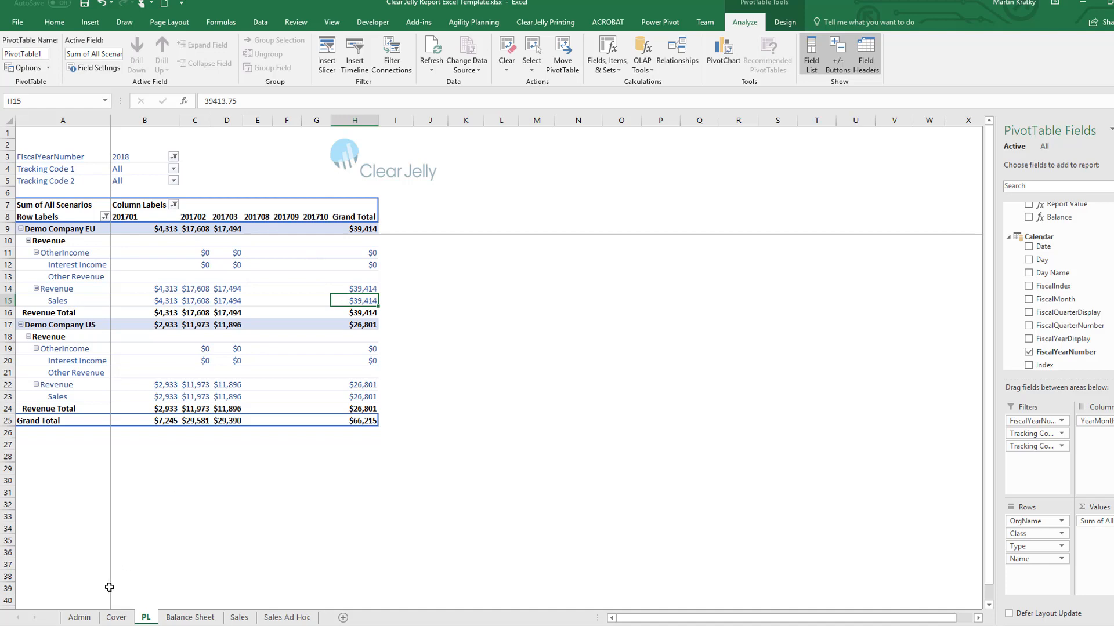
pyautogui.click(81, 617)
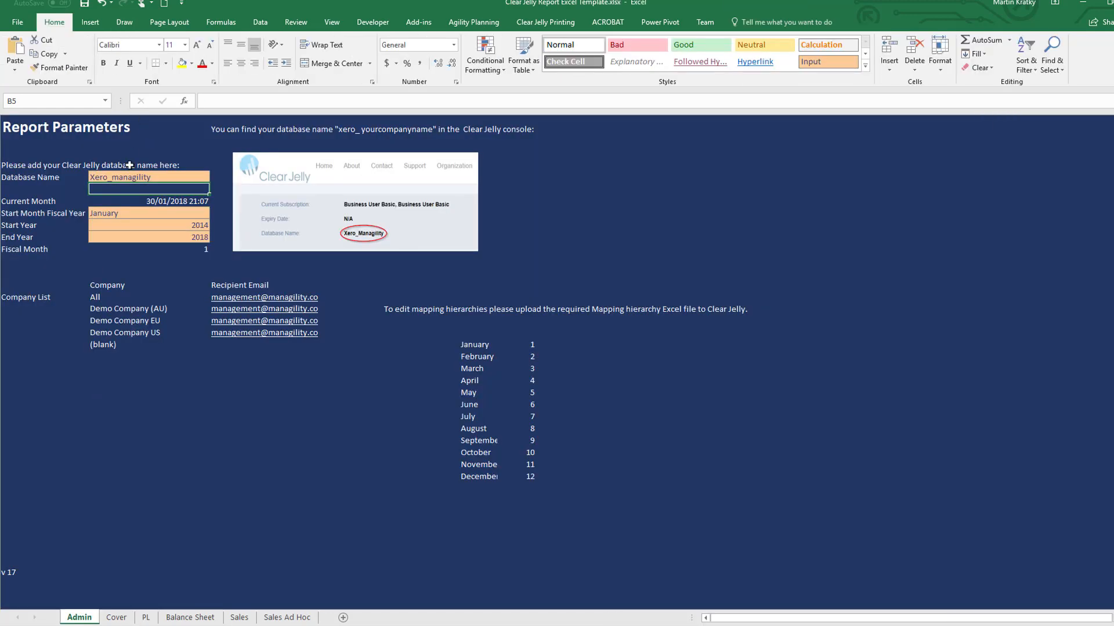
pyautogui.click(148, 619)
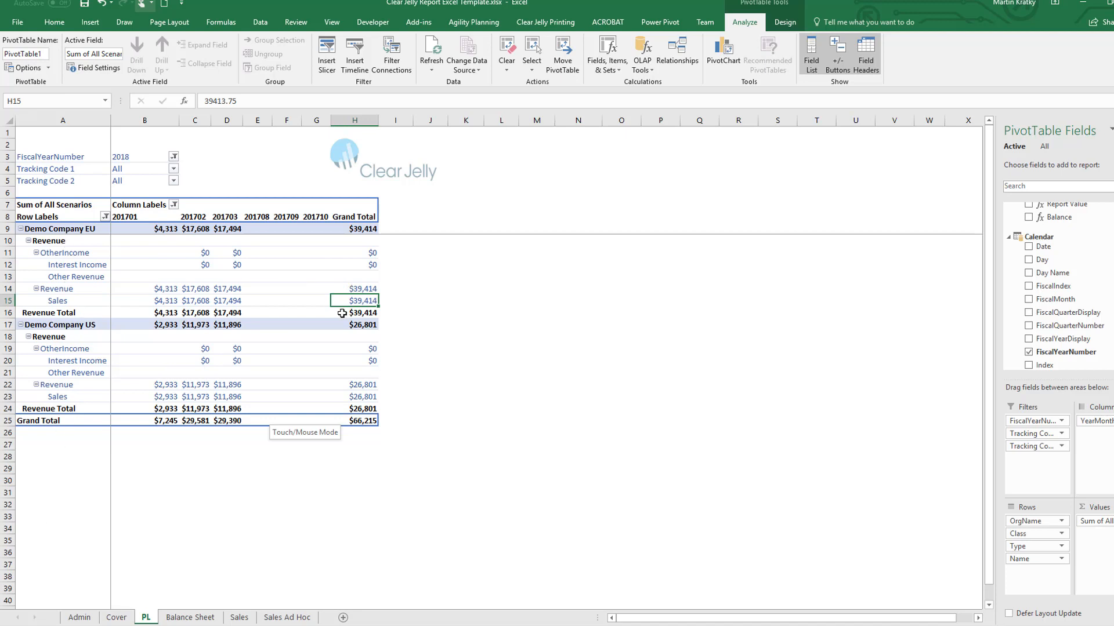
pyautogui.moveTo(343, 313)
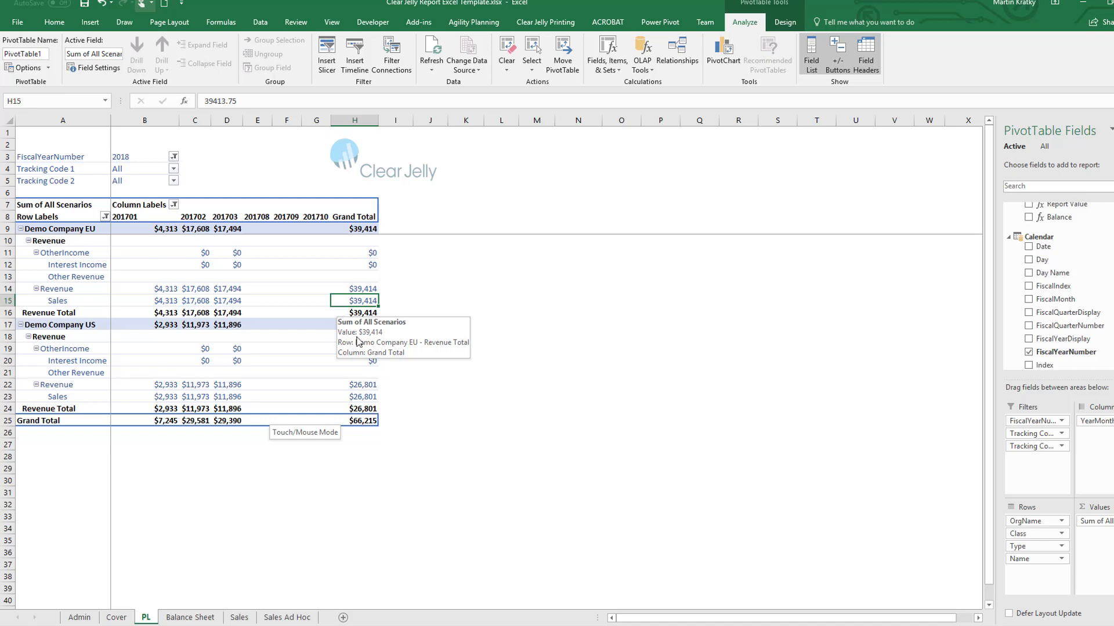
pyautogui.click(464, 348)
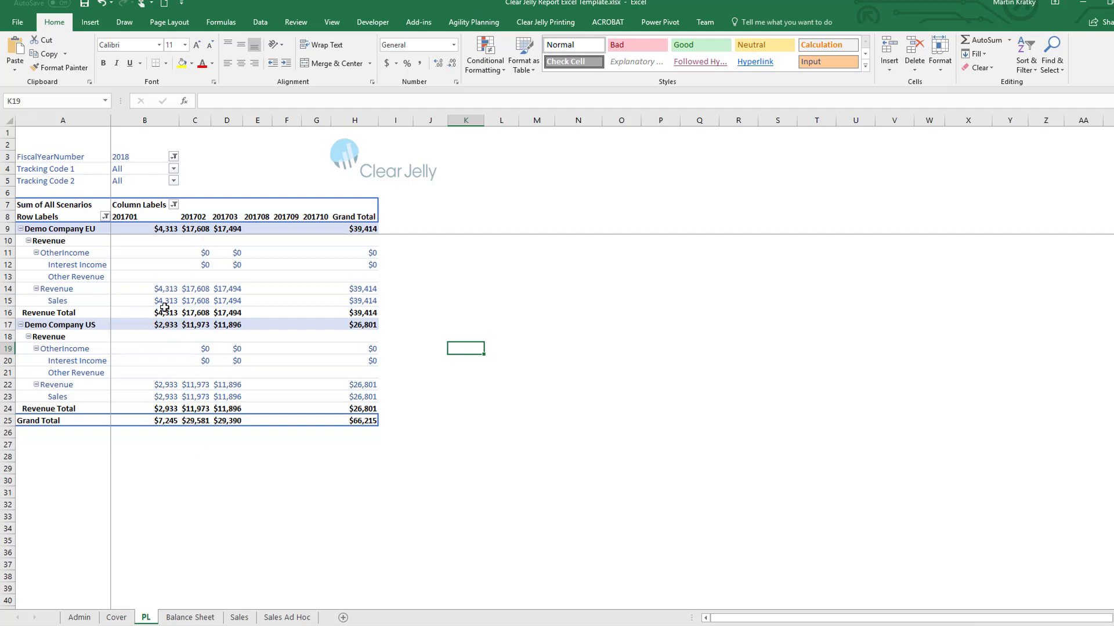
# View the years available in the FiscalYearNumber filter without changing the selection.
pyautogui.click(174, 158)
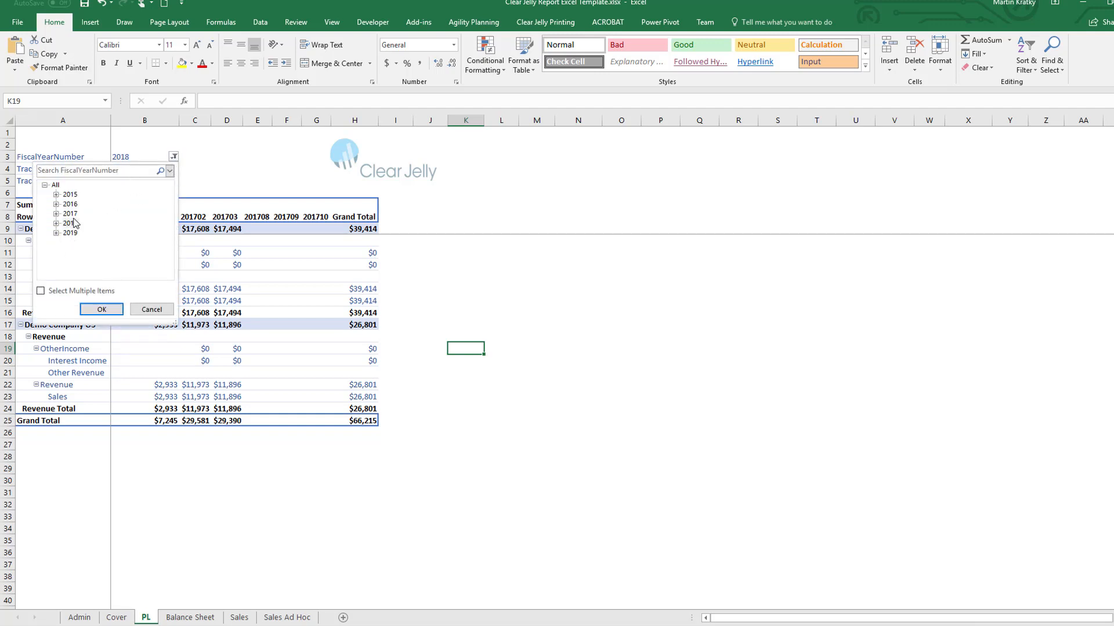
pyautogui.click(151, 309)
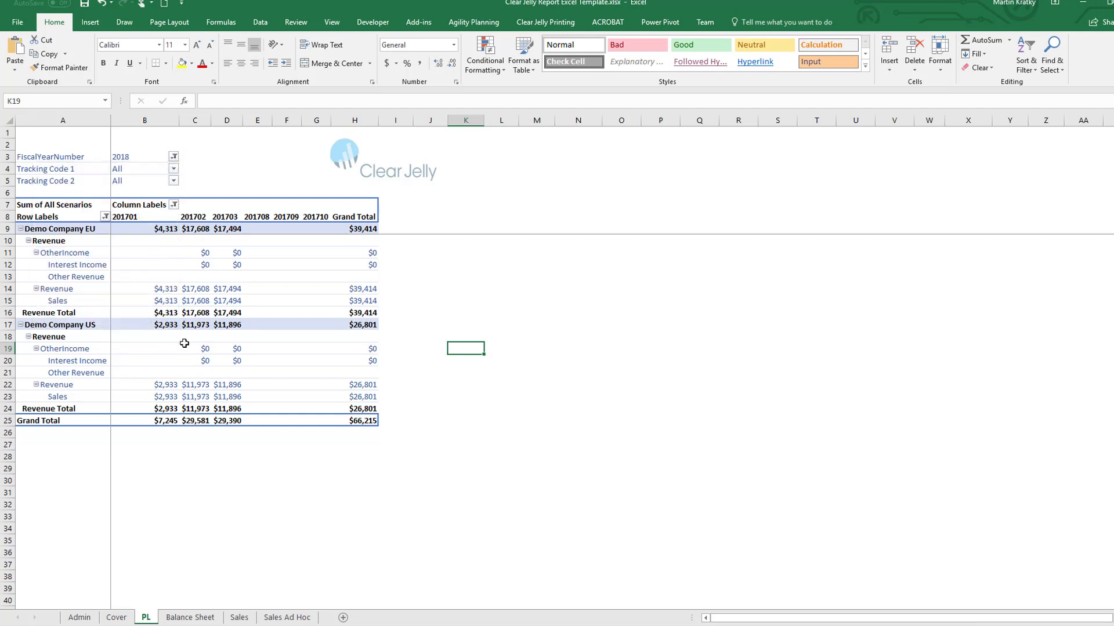
pyautogui.moveTo(206, 403)
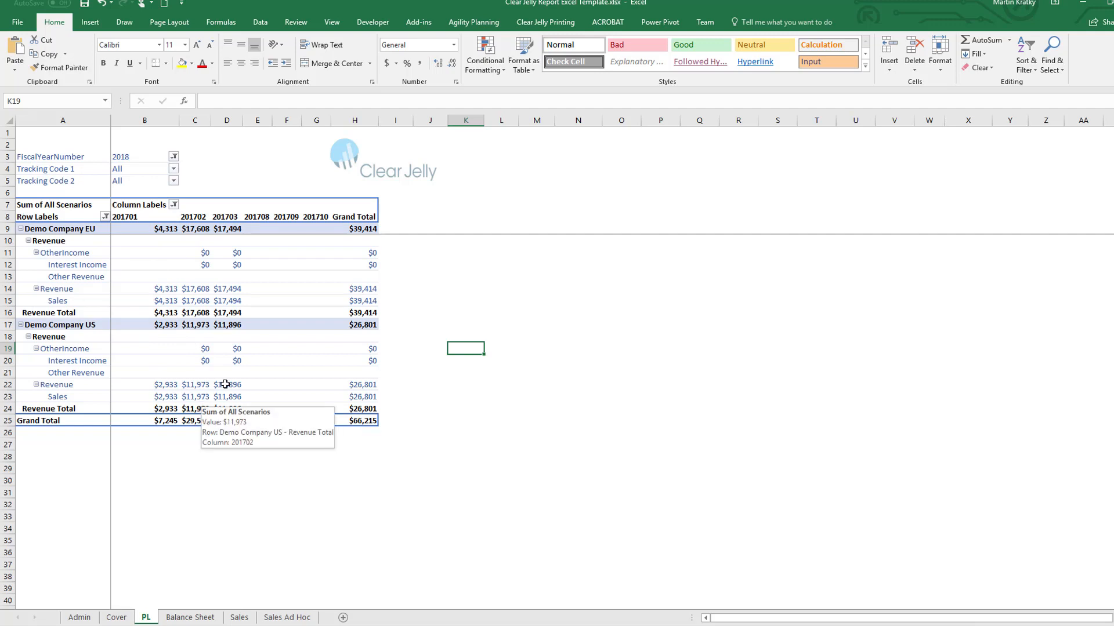
# Compare the Balance Sheet PivotTable and its field layout with the PL PivotTable.
pyautogui.click(190, 617)
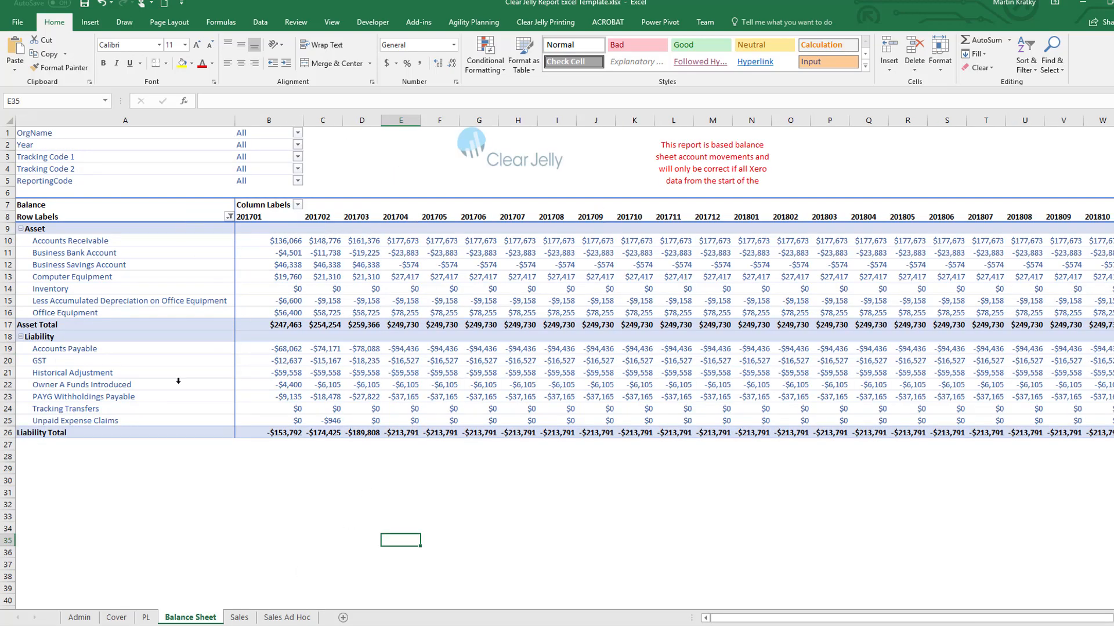
pyautogui.click(306, 242)
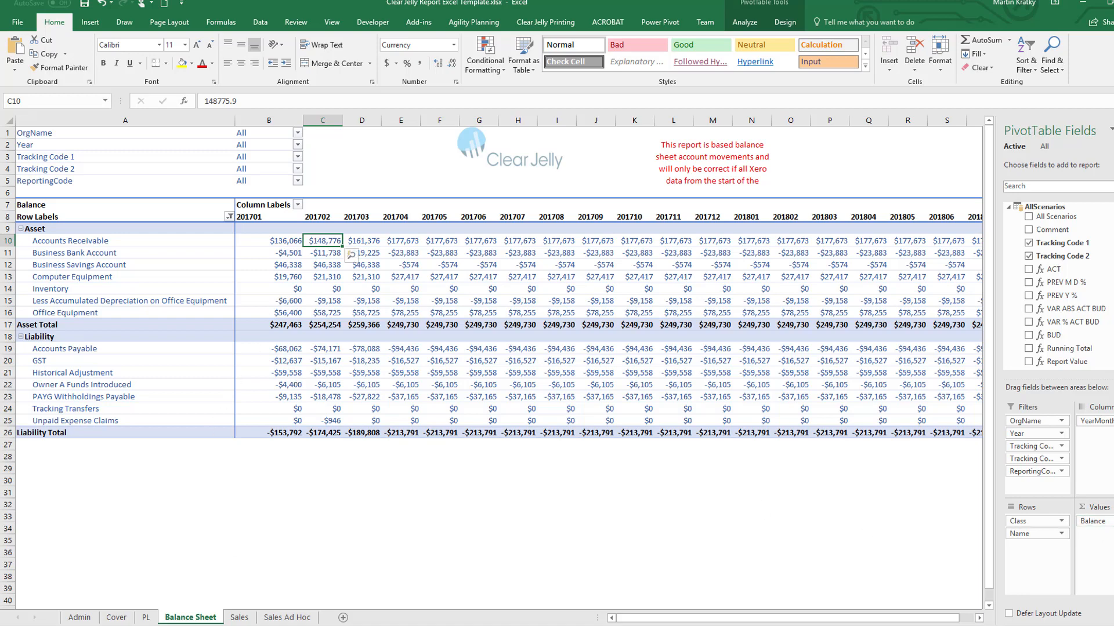
pyautogui.click(145, 618)
pyautogui.click(227, 324)
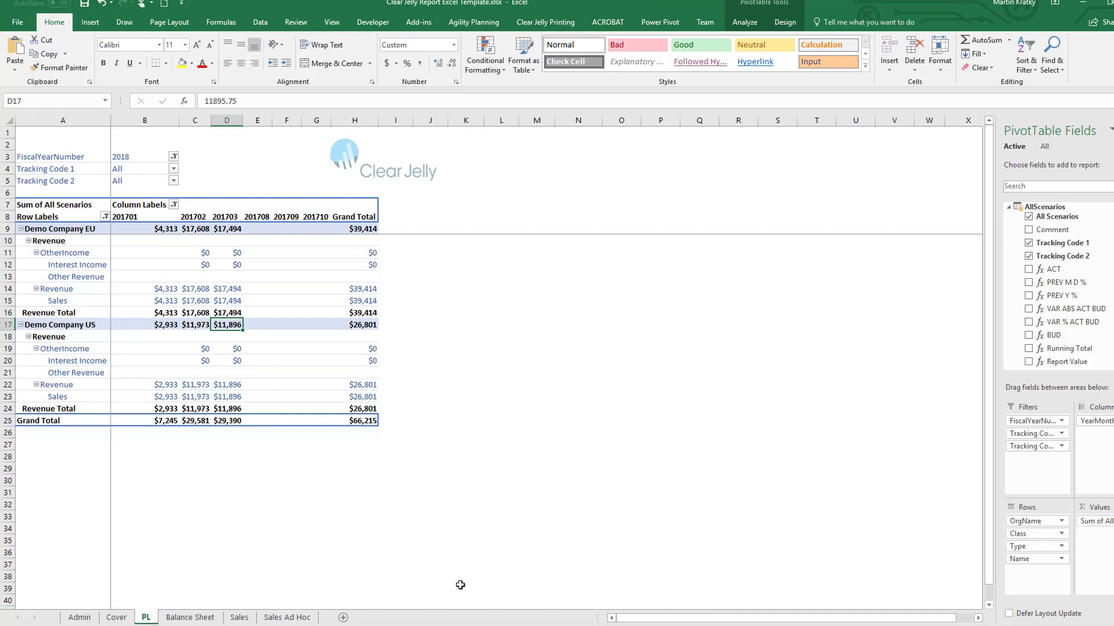
pyautogui.click(191, 618)
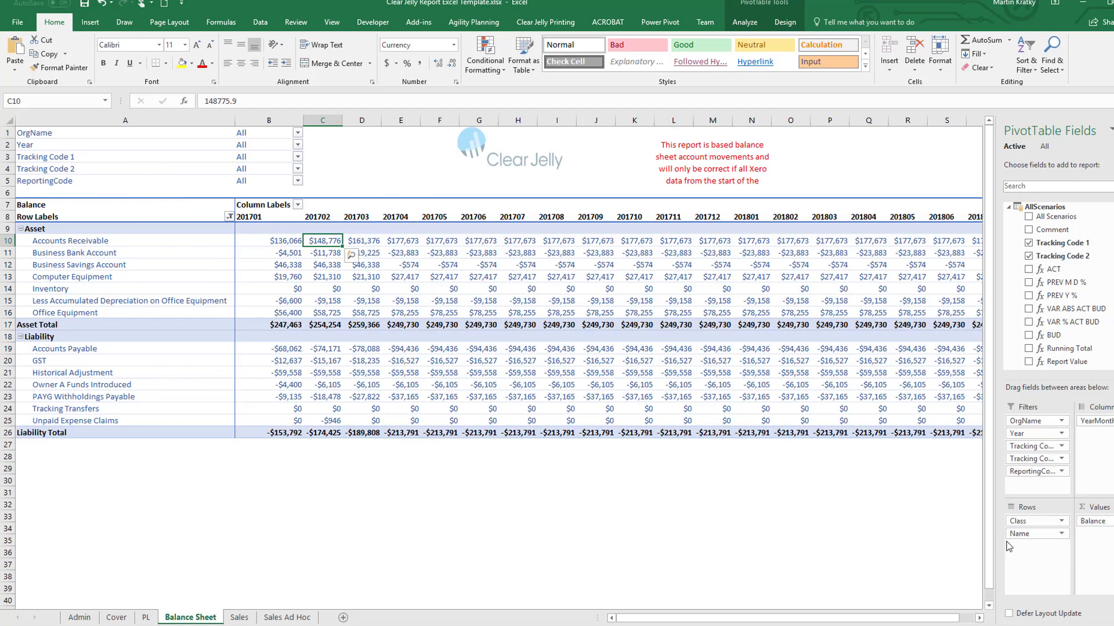
# On the Sales sheet, filter the chart's timeline to January and February 2017.
pyautogui.click(239, 618)
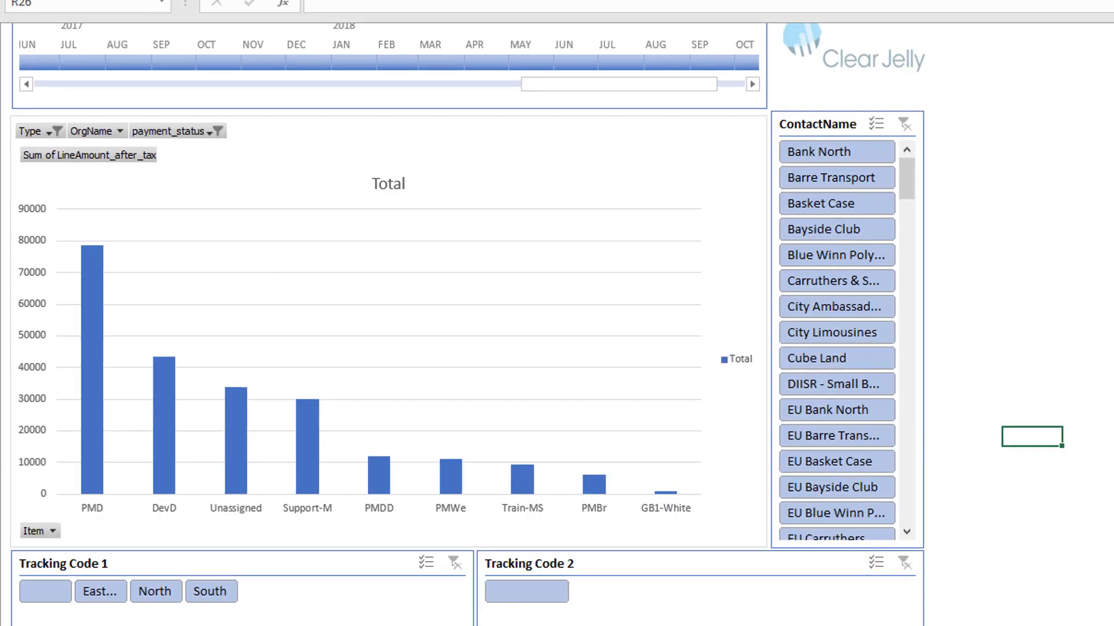
pyautogui.click(1031, 625)
pyautogui.scroll(-3, 539, 88)
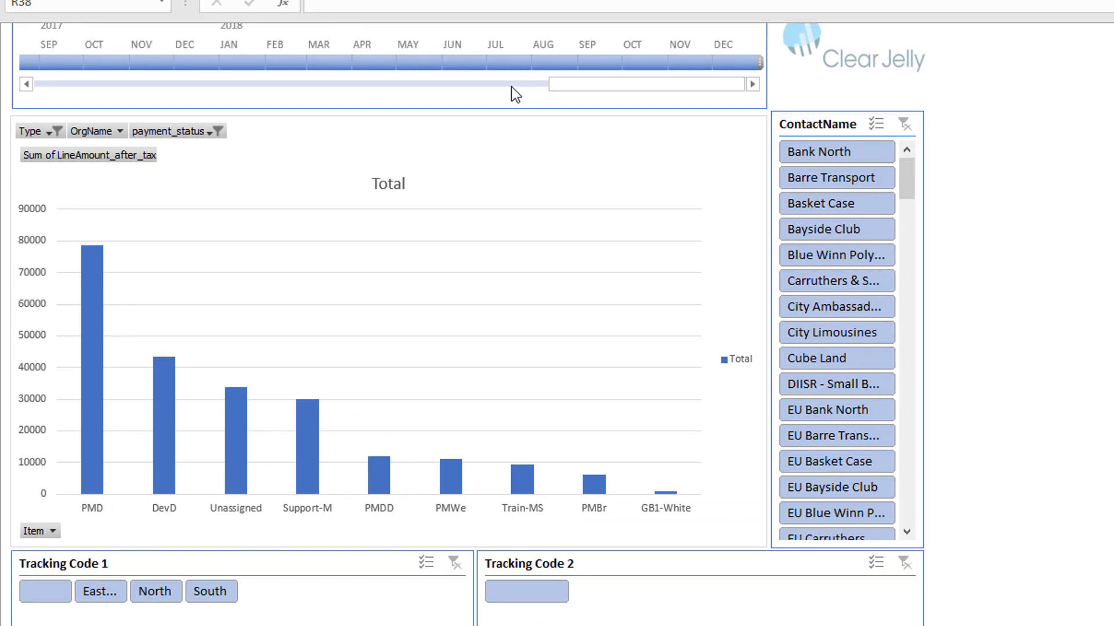
pyautogui.scroll(5, 468, 85)
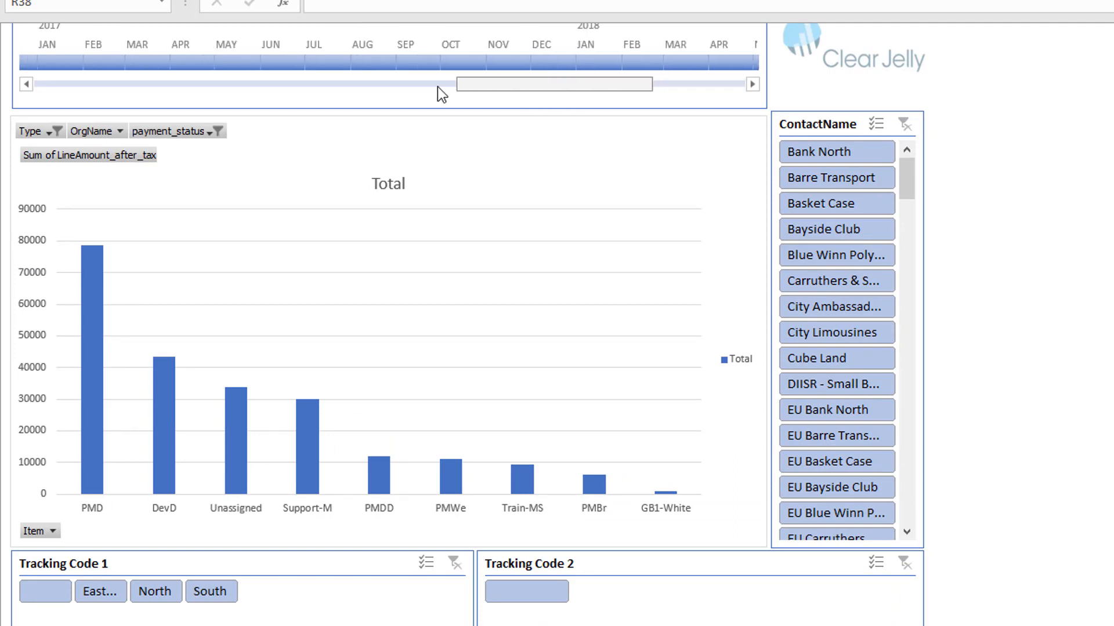
pyautogui.moveTo(50, 57); pyautogui.dragTo(93, 54)
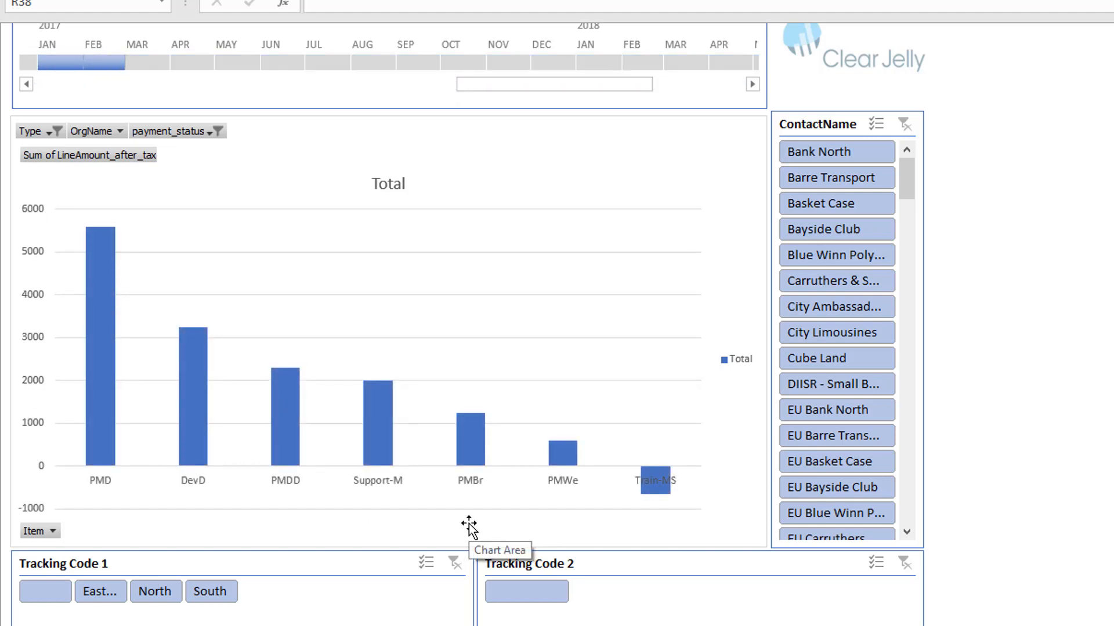
# Filter the sales chart by Bayside Club, Basket Case, Bank North and Barre Transport in turn, and clear the ContactName filter.
pyautogui.click(567, 192)
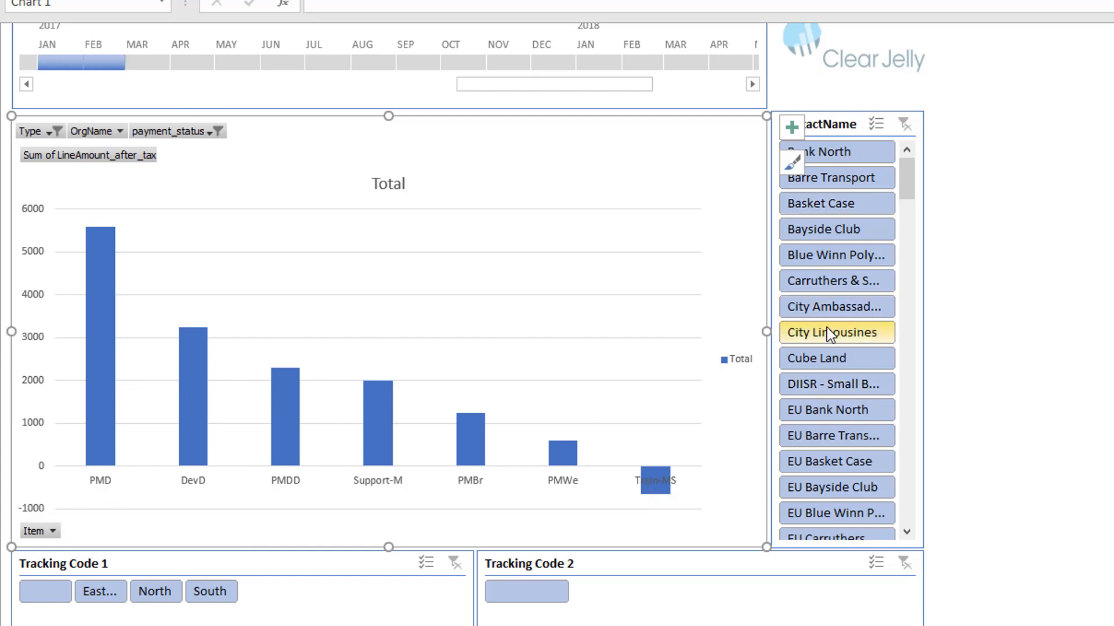
pyautogui.click(826, 244)
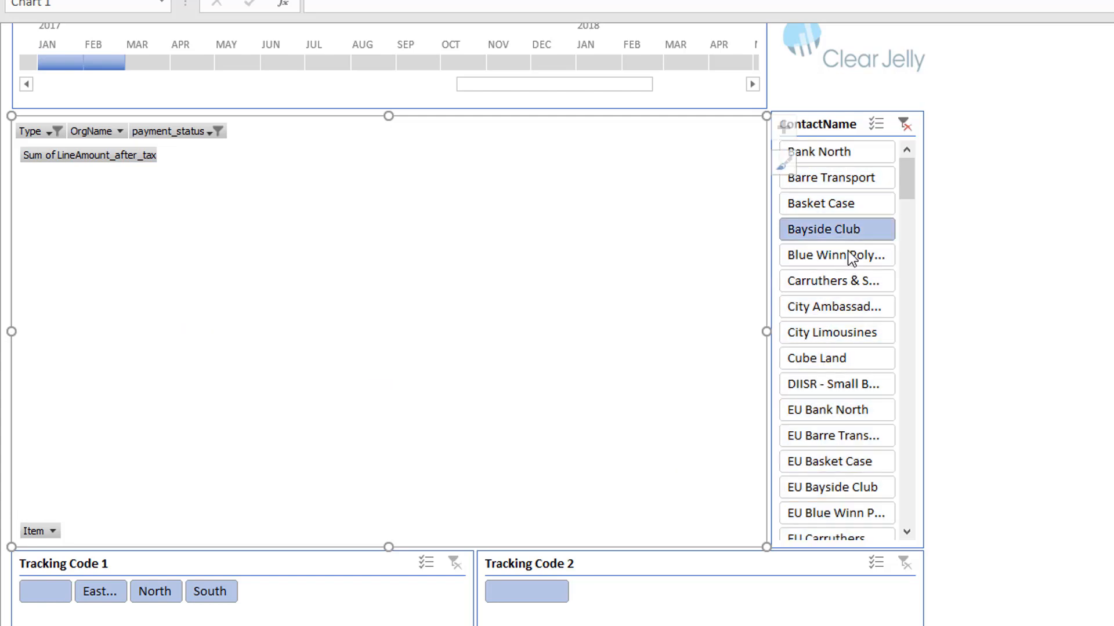
pyautogui.click(840, 204)
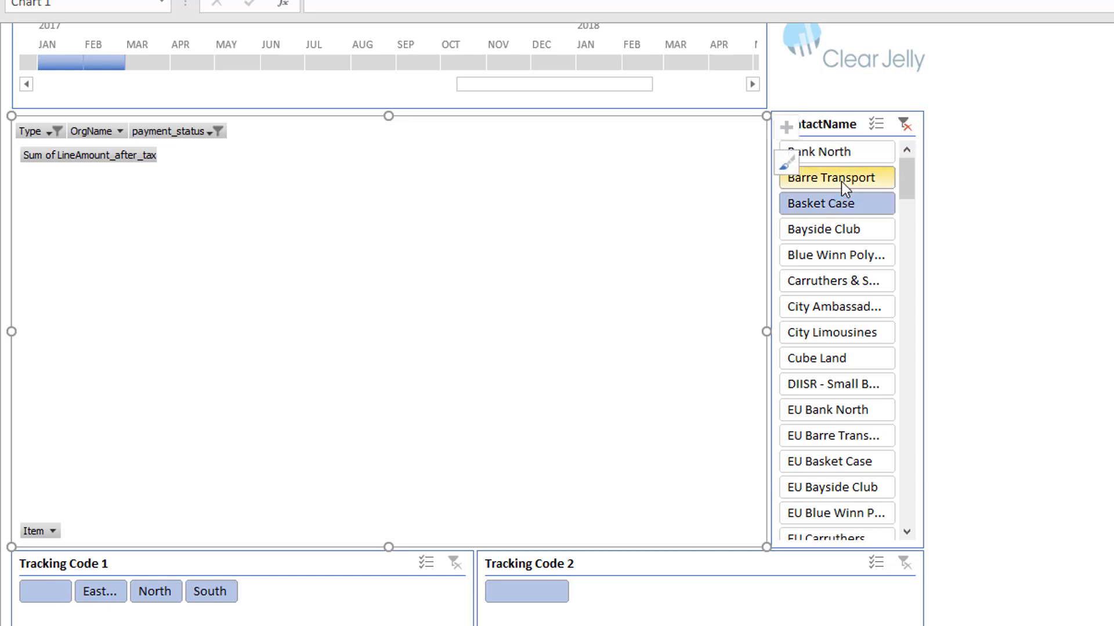
pyautogui.click(841, 179)
pyautogui.click(842, 158)
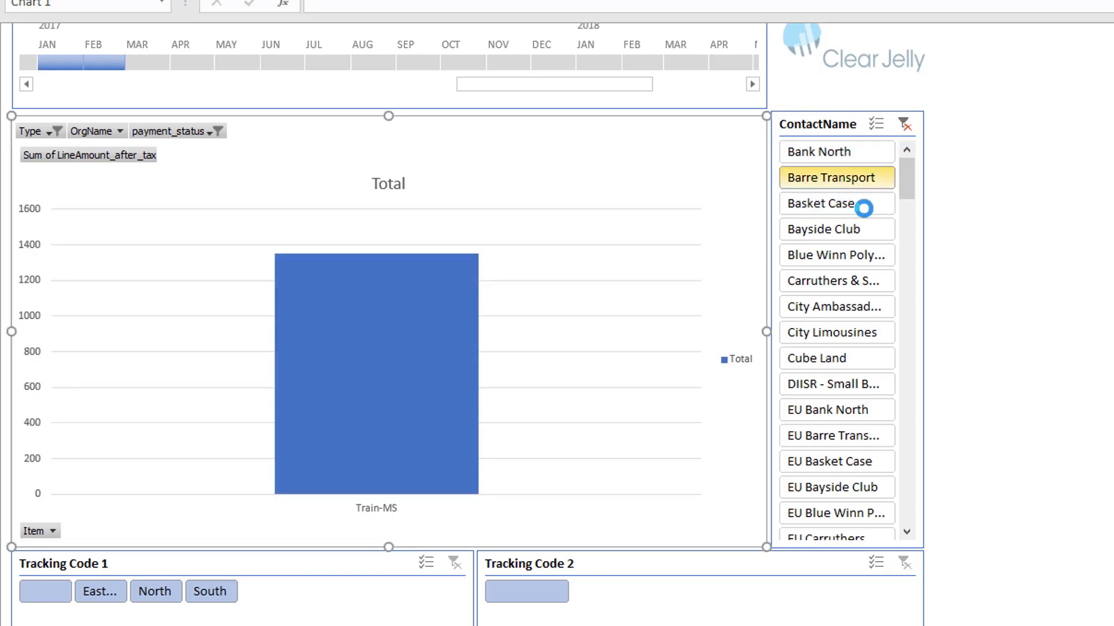
pyautogui.click(842, 182)
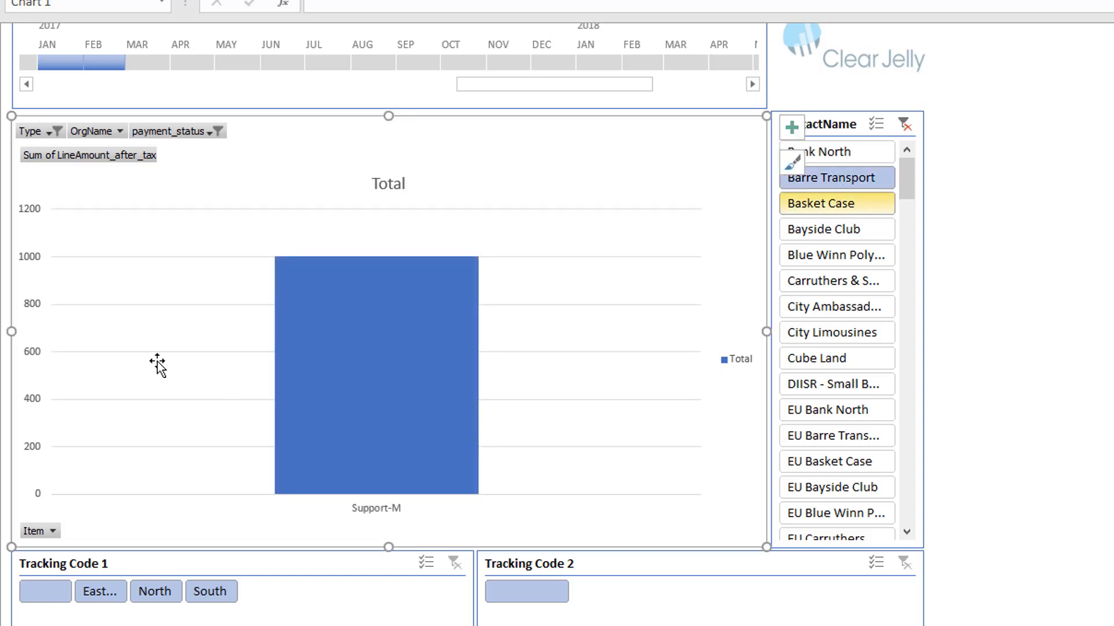
pyautogui.click(908, 127)
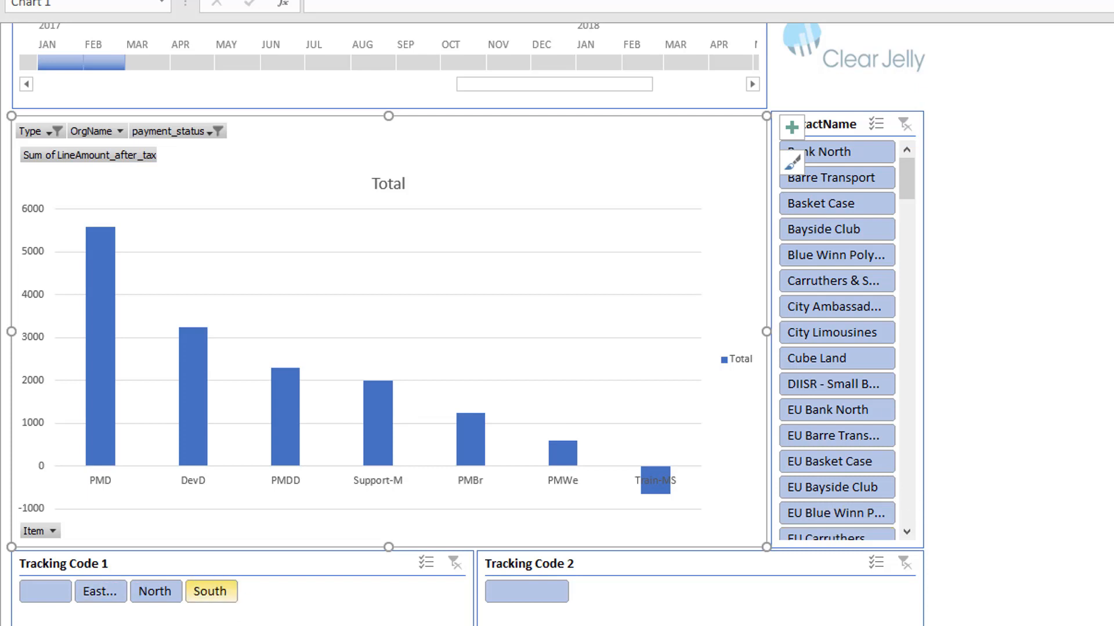
# Examine the Sales Ad Hoc PivotTable and the available fields of its Xero_Sales_Data table.
pyautogui.click(105, 602)
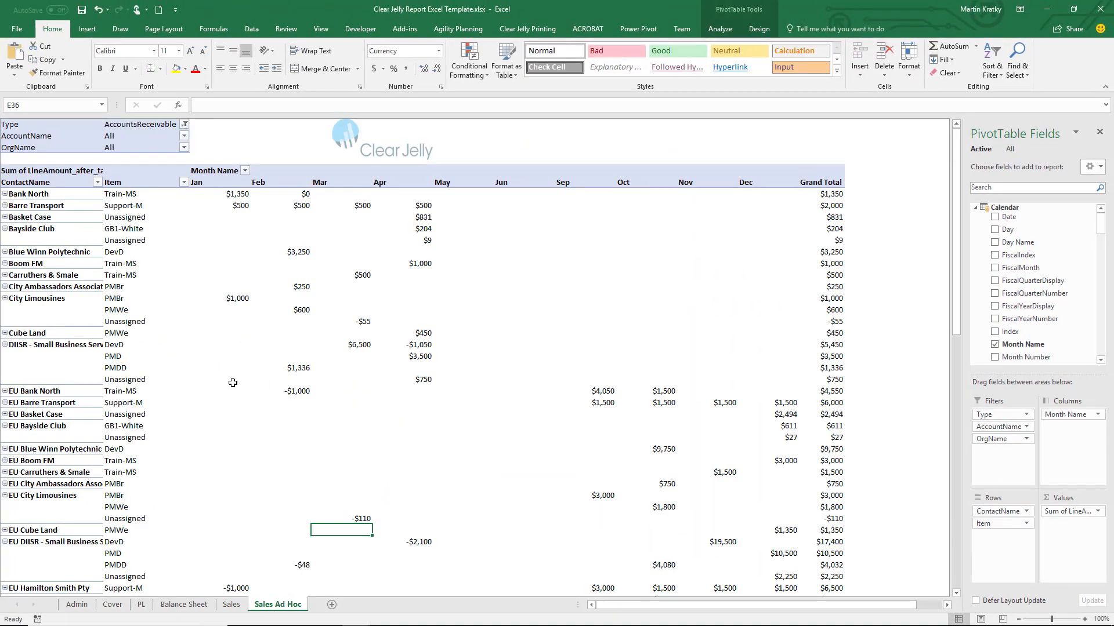
pyautogui.moveTo(253, 395)
pyautogui.click(975, 207)
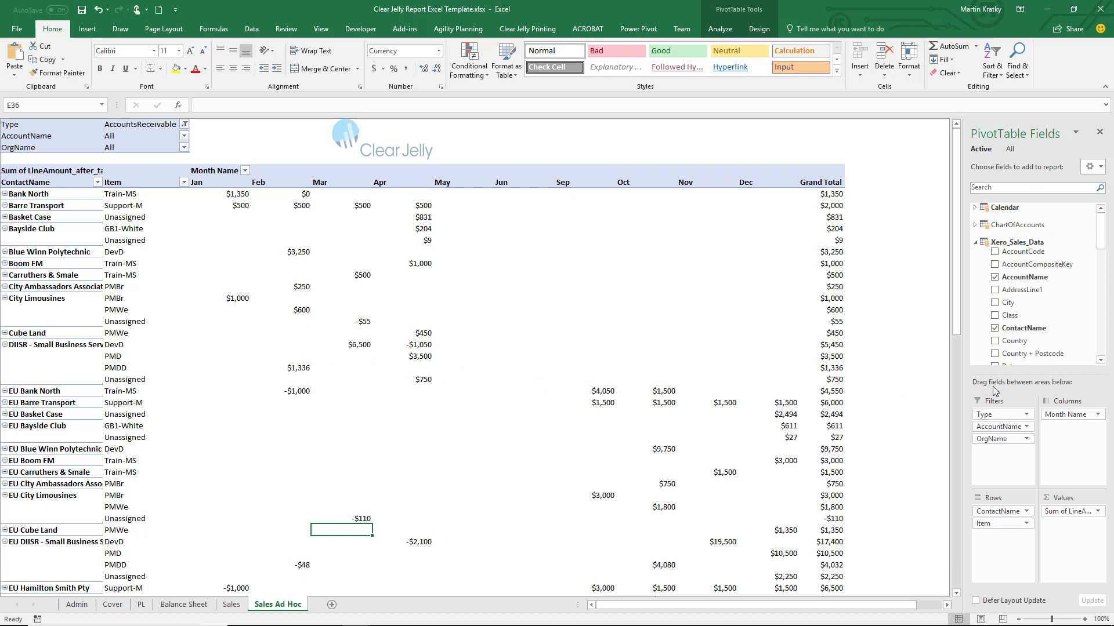
# Add a new worksheet and insert a PivotTable at cell B3 based on the workbook's Data Model.
pyautogui.click(332, 603)
pyautogui.click(71, 154)
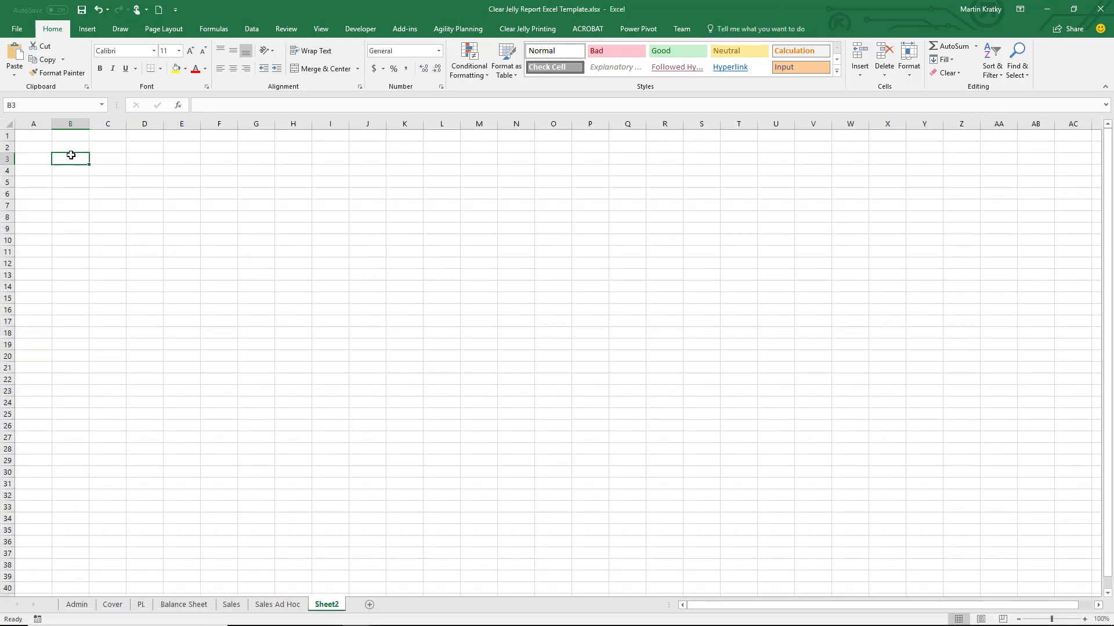
pyautogui.click(87, 28)
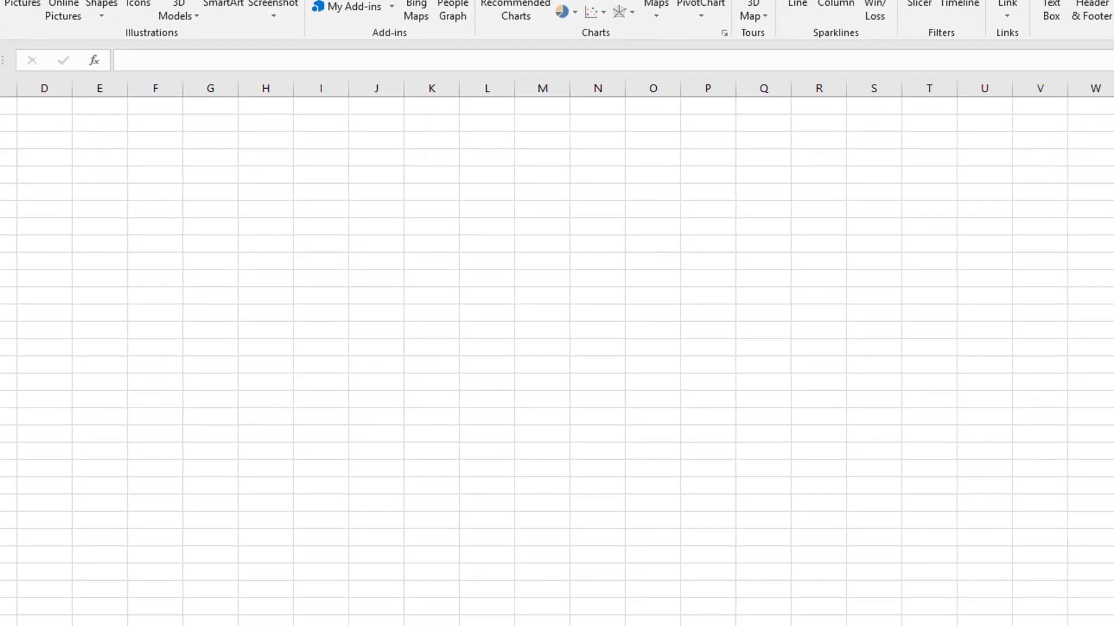
pyautogui.click(0, 17)
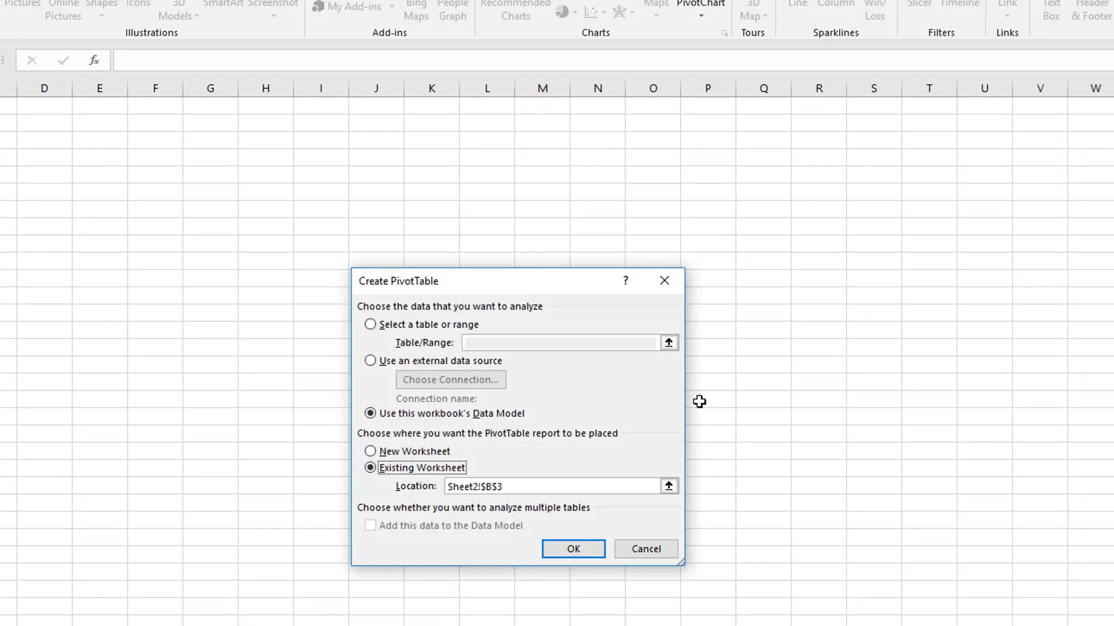
pyautogui.click(605, 549)
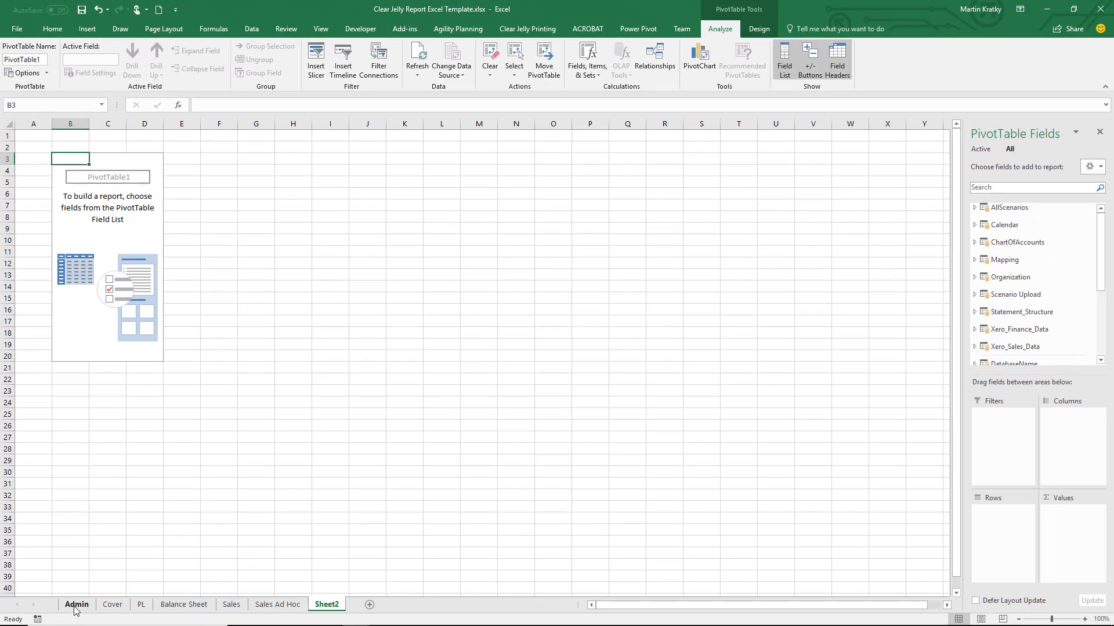
# Add the All Scenarios field of the AllScenarios table to the new PivotTable as a summed value.
pyautogui.click(80, 620)
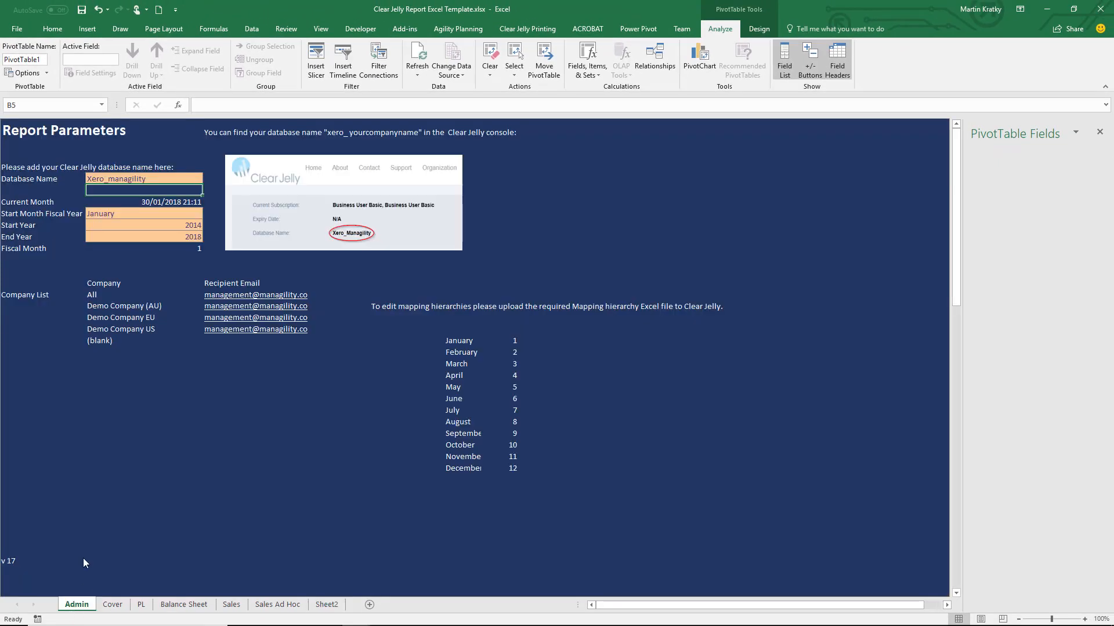
pyautogui.click(339, 606)
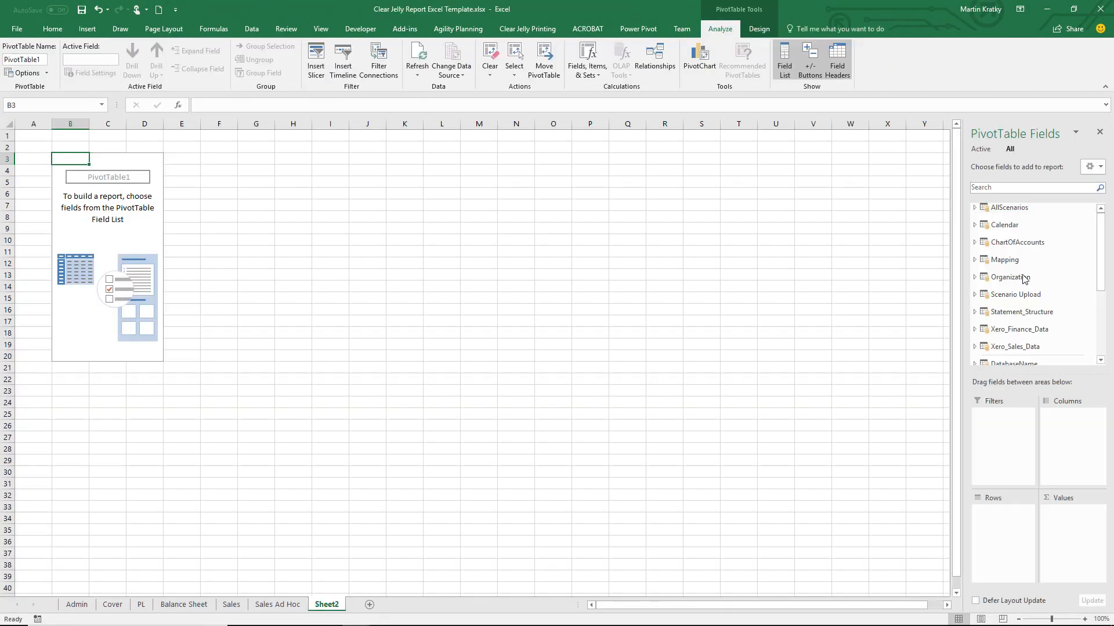
pyautogui.click(985, 209)
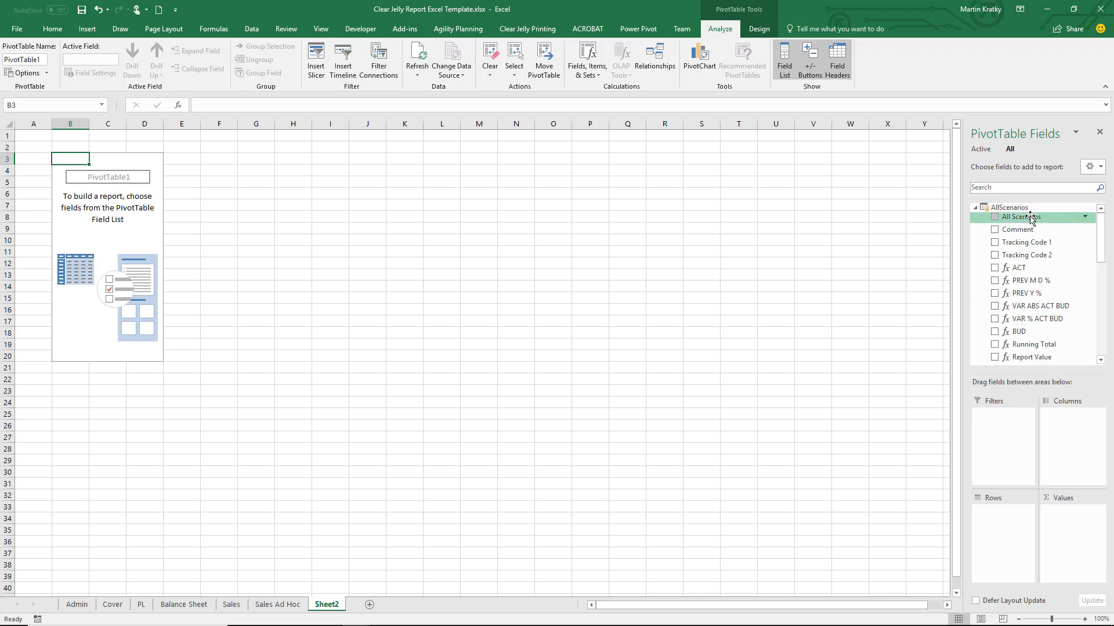
pyautogui.moveTo(1021, 217); pyautogui.dragTo(1070, 555)
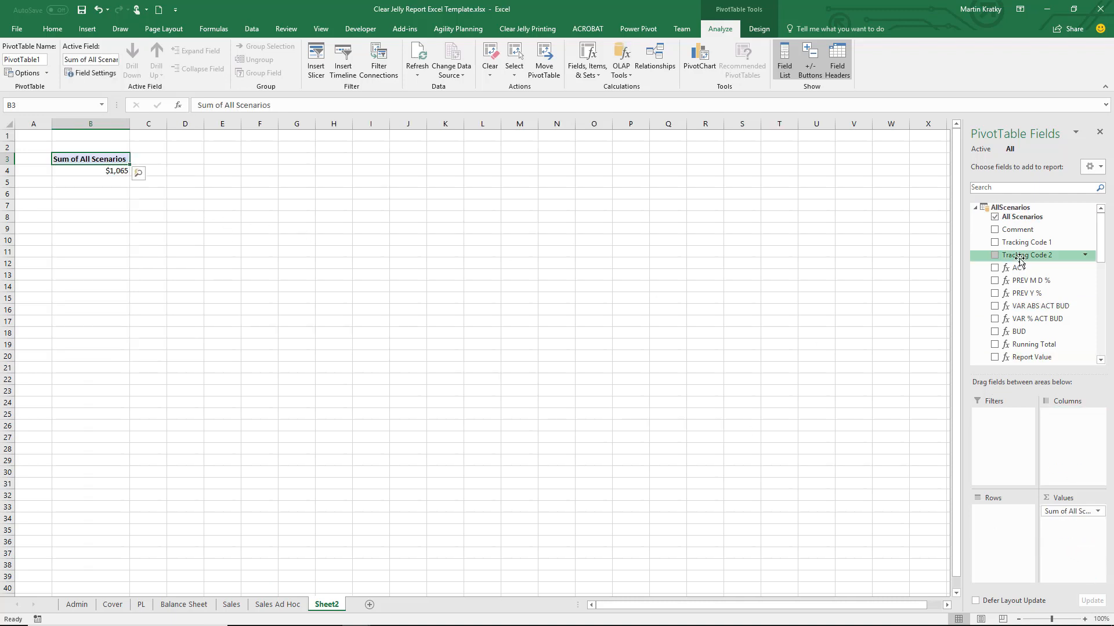
pyautogui.click(974, 207)
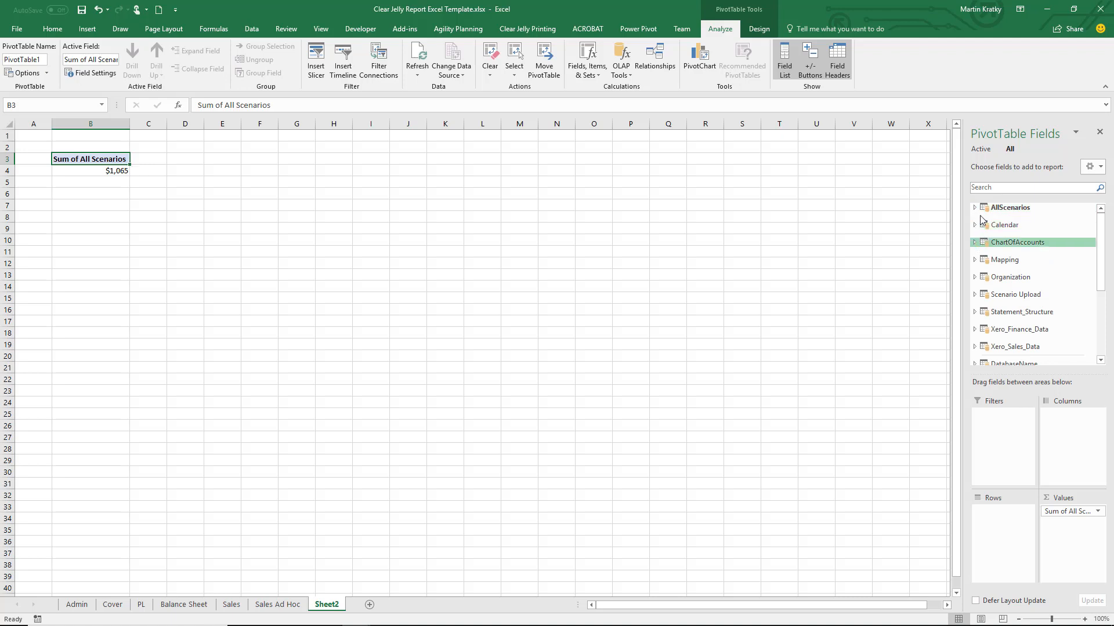
# Search the PivotTable fields for "account" and add the ChartOfAccounts Name field as rows.
pyautogui.click(994, 188)
pyautogui.write('account')
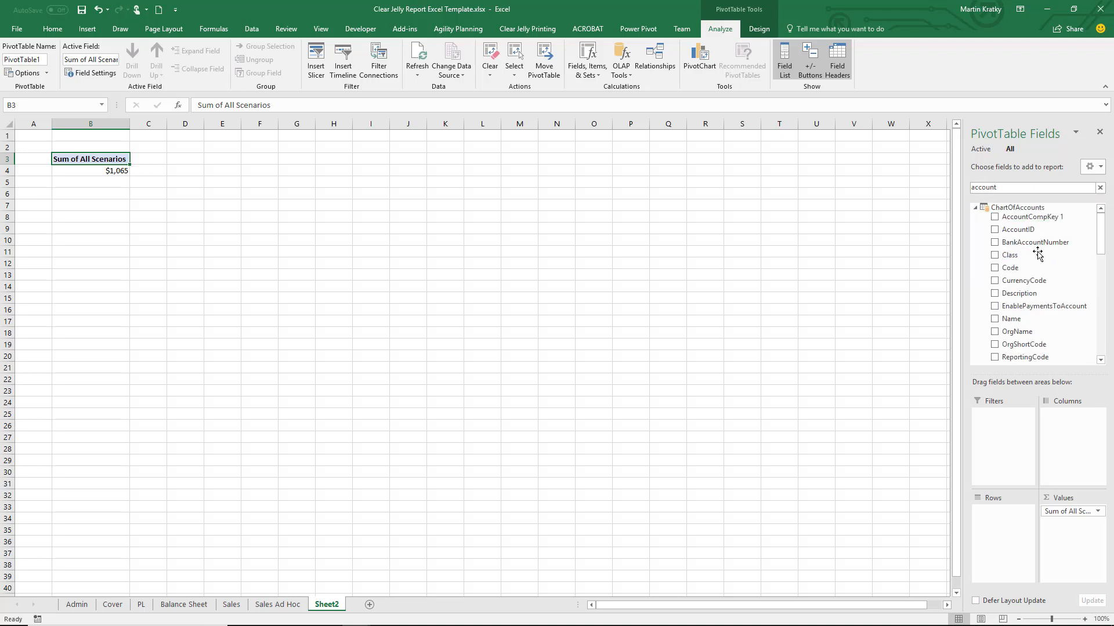
pyautogui.moveTo(1013, 319); pyautogui.dragTo(1011, 535)
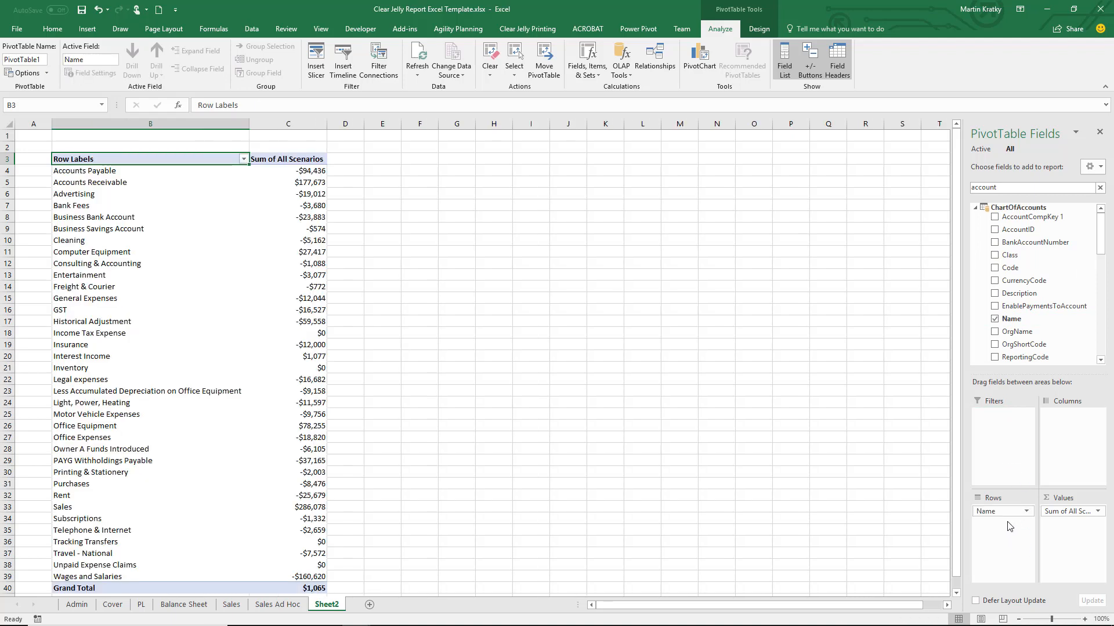
# Search the PivotTable fields for "calendar" and add the Calendar table's YearMonth field as columns.
pyautogui.moveTo(1021, 187); pyautogui.dragTo(916, 177)
pyautogui.write('datecalendar')
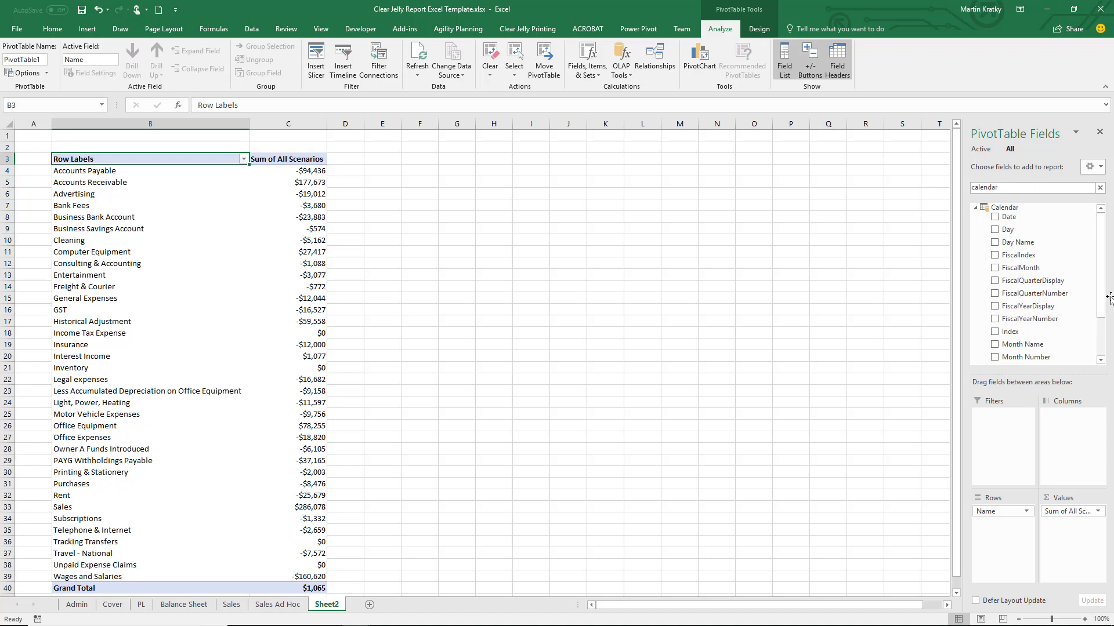
pyautogui.scroll(-2, 1038, 278)
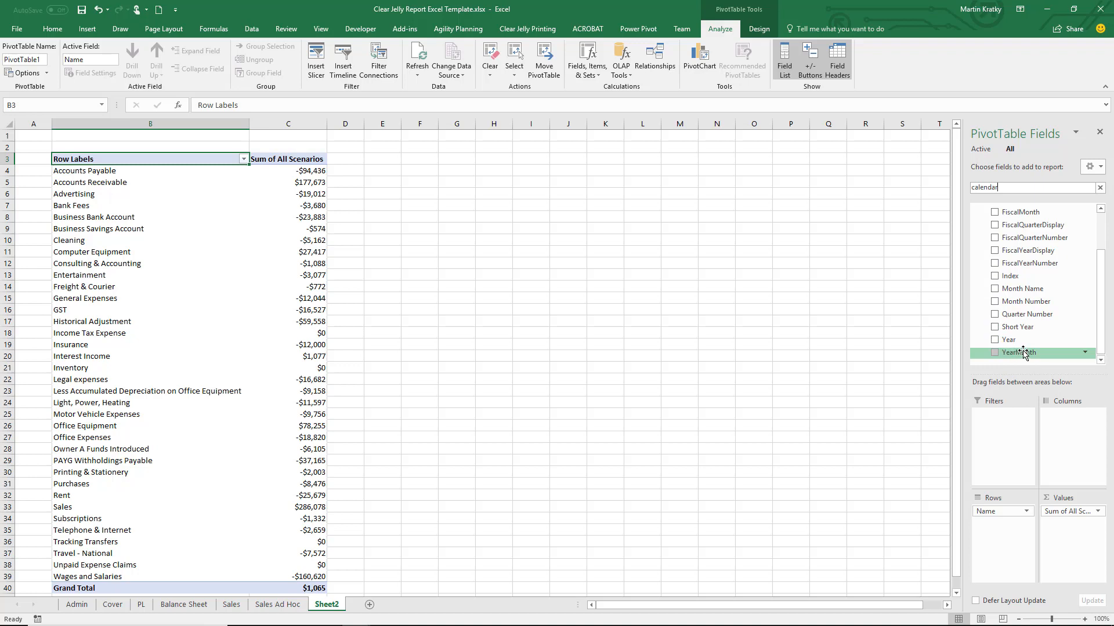
pyautogui.moveTo(1014, 352); pyautogui.dragTo(1066, 413)
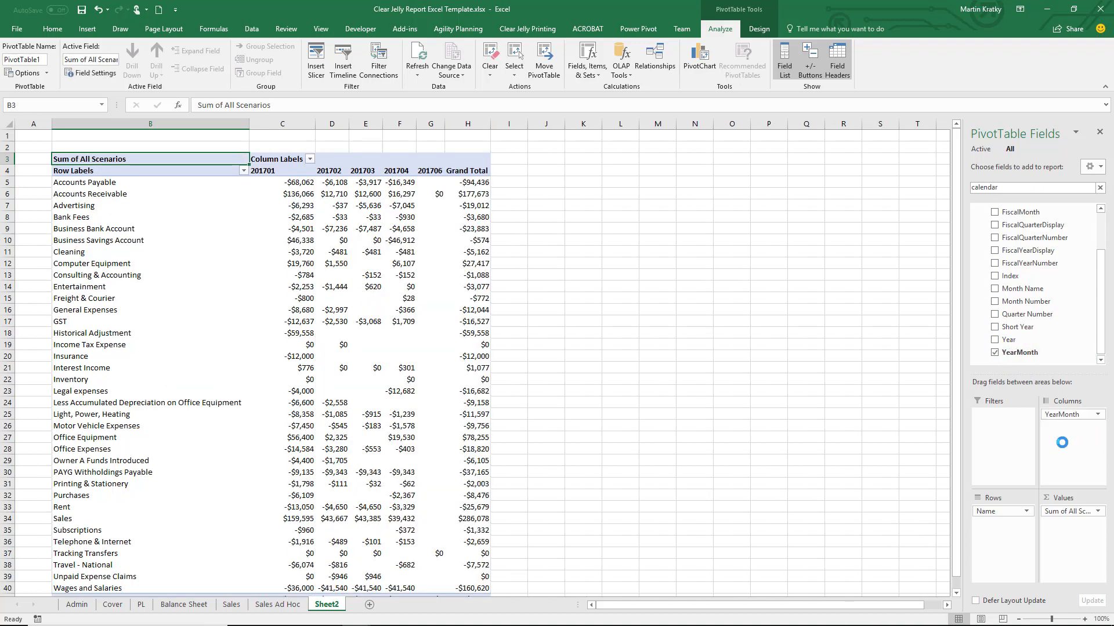
pyautogui.scroll(3, 1015, 290)
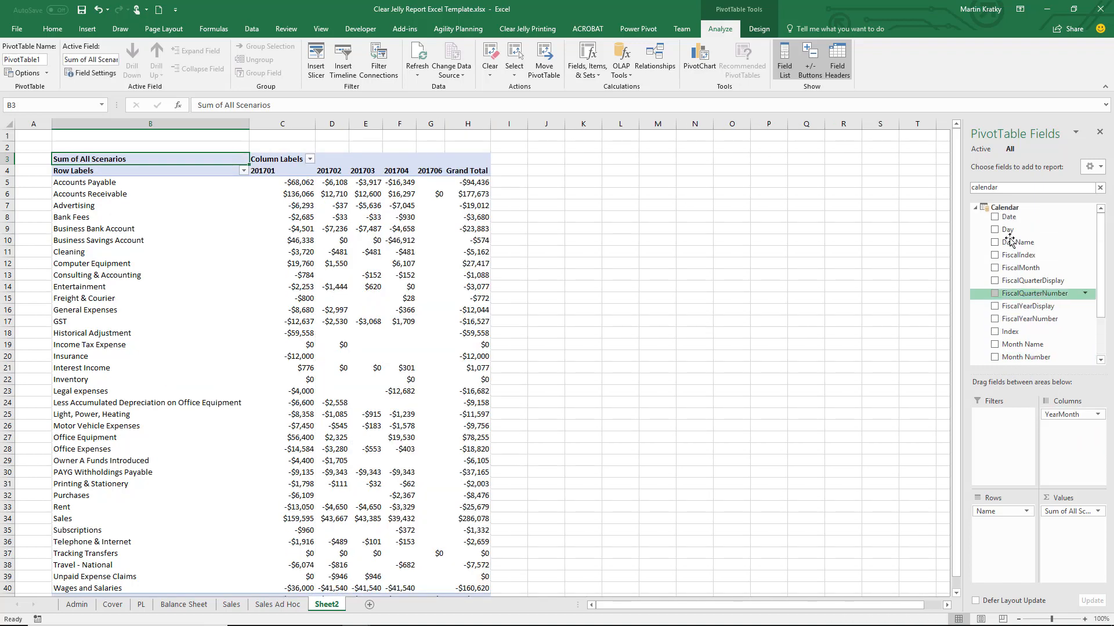
pyautogui.click(975, 207)
# Search the PivotTable fields for "orga" and add the Organization table's OrgName field as a report filter.
pyautogui.moveTo(999, 188); pyautogui.dragTo(879, 186)
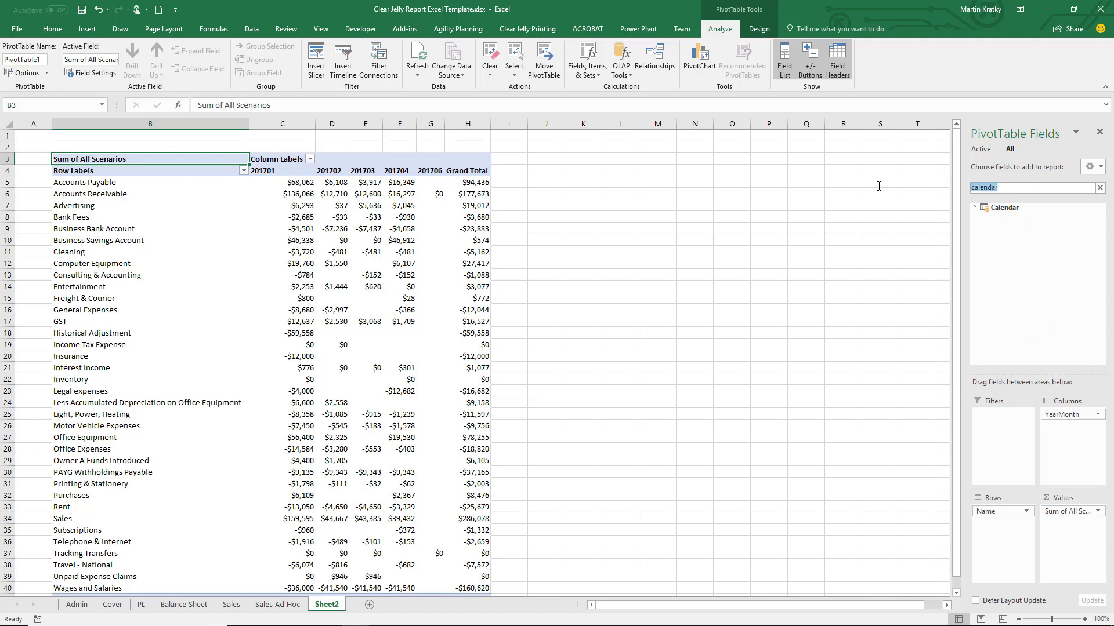
pyautogui.write('orga')
pyautogui.moveTo(1016, 217); pyautogui.dragTo(986, 447)
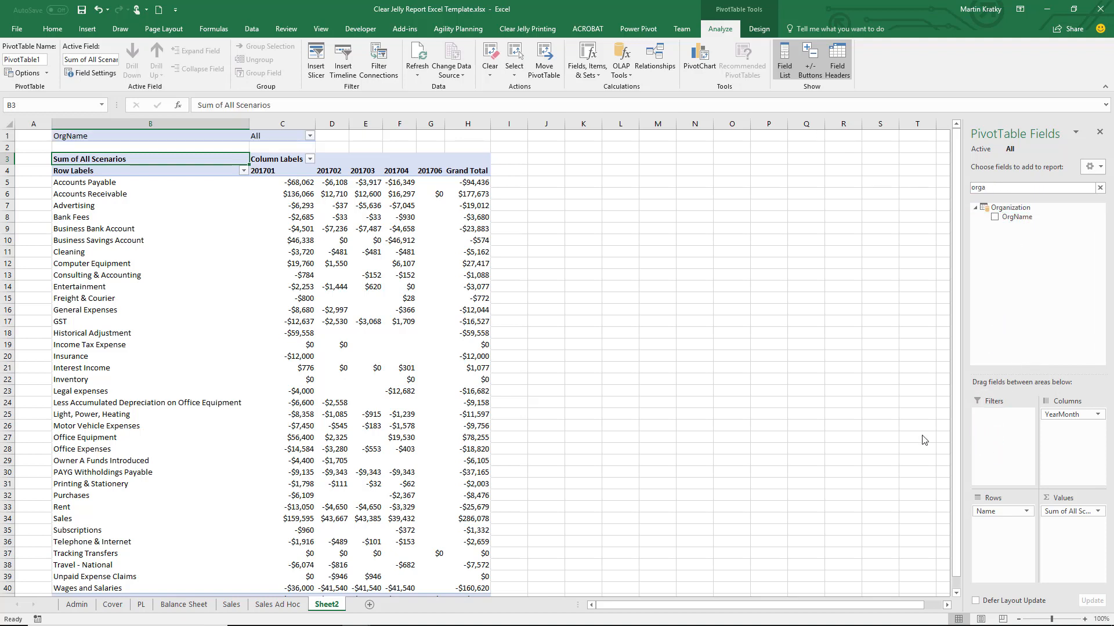
# Filter the new PivotTable's OrgName to Demo Company US.
pyautogui.click(309, 135)
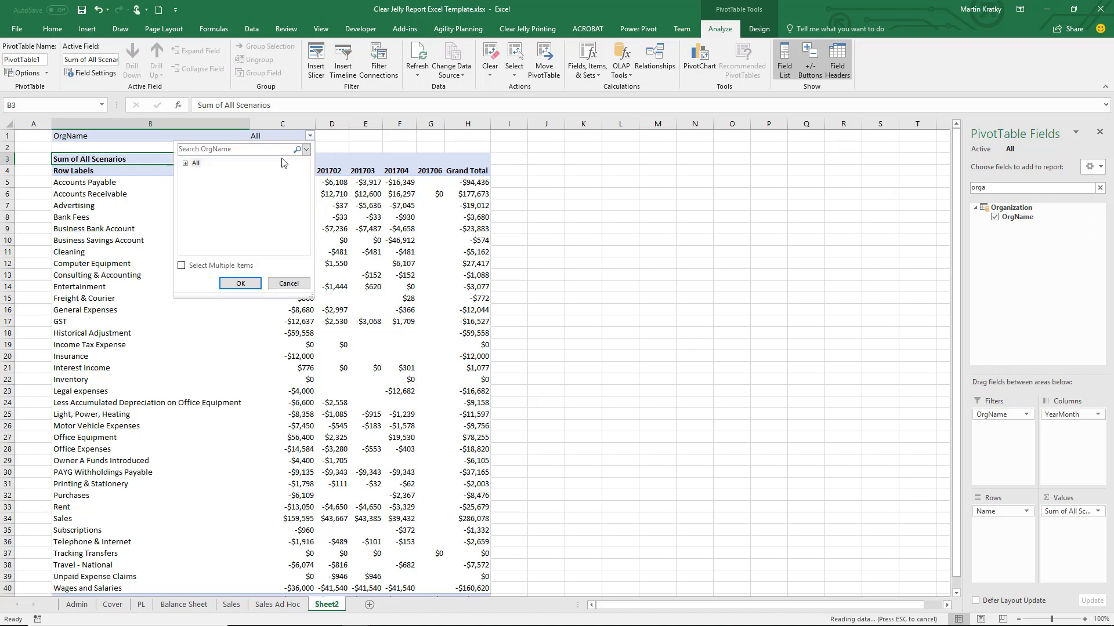
pyautogui.click(185, 163)
pyautogui.click(232, 191)
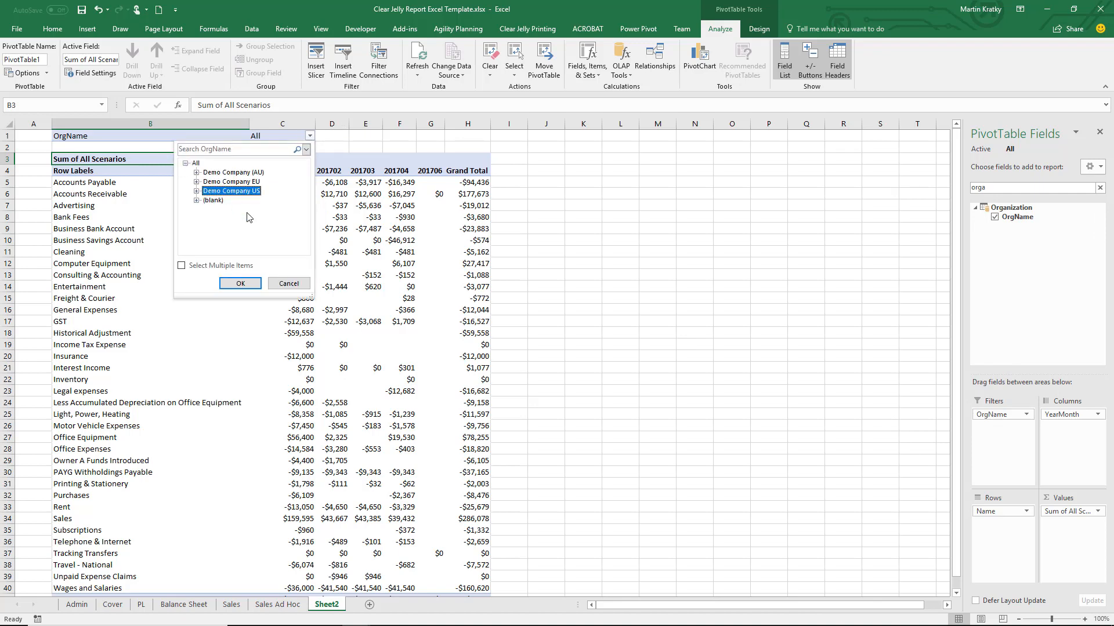
pyautogui.click(245, 284)
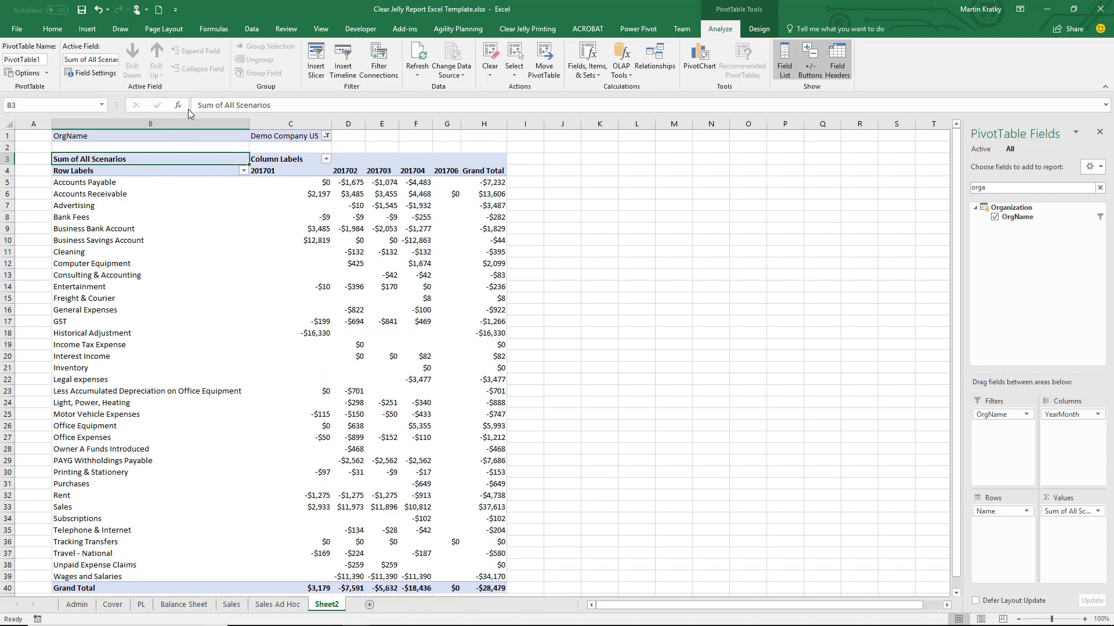